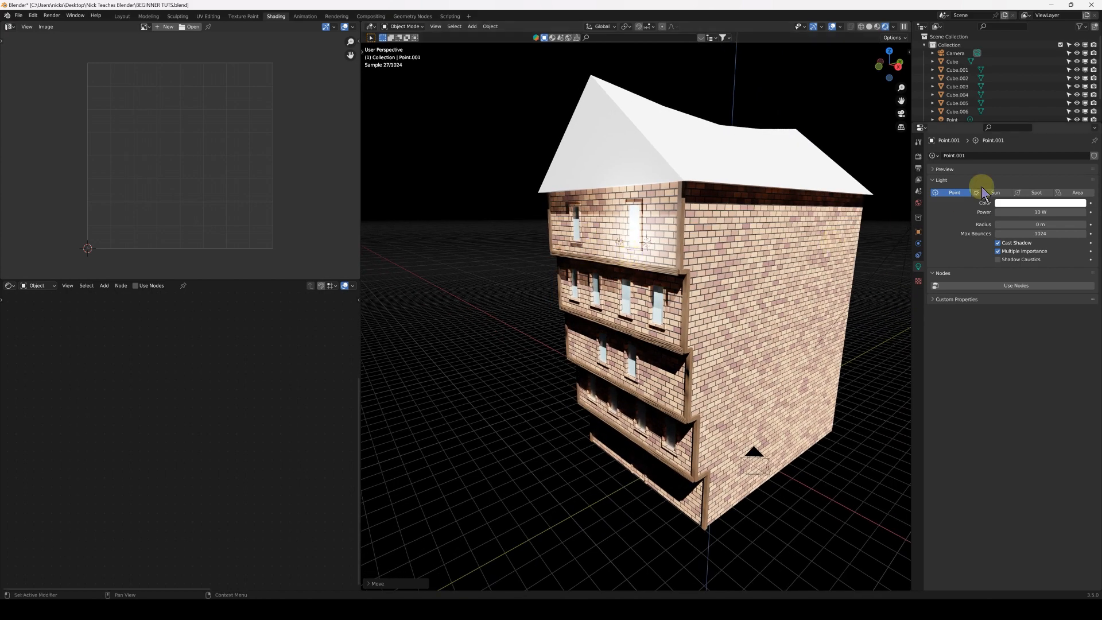
# Delete the selected point light near the building's front
pyautogui.click(551, 288)
pyautogui.moveTo(625, 296); pyautogui.dragTo(698, 291, button='middle')
pyautogui.scroll(2, 698, 291)
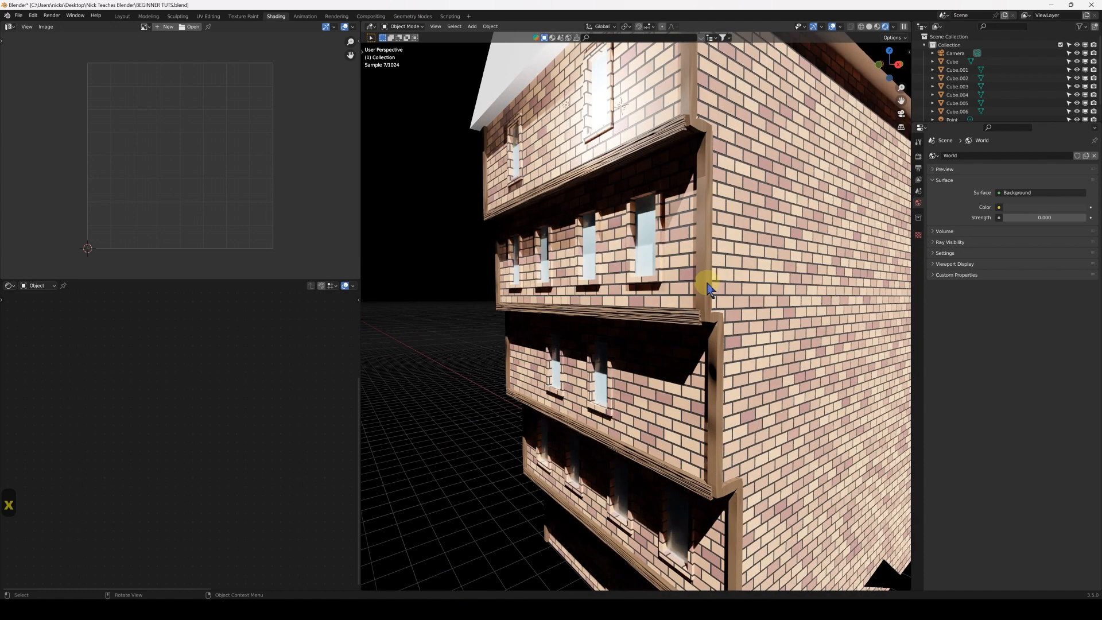
# Add a Texture Coordinate node before the Noise Texture in the material of the building's vertical corner trim
pyautogui.click(706, 289)
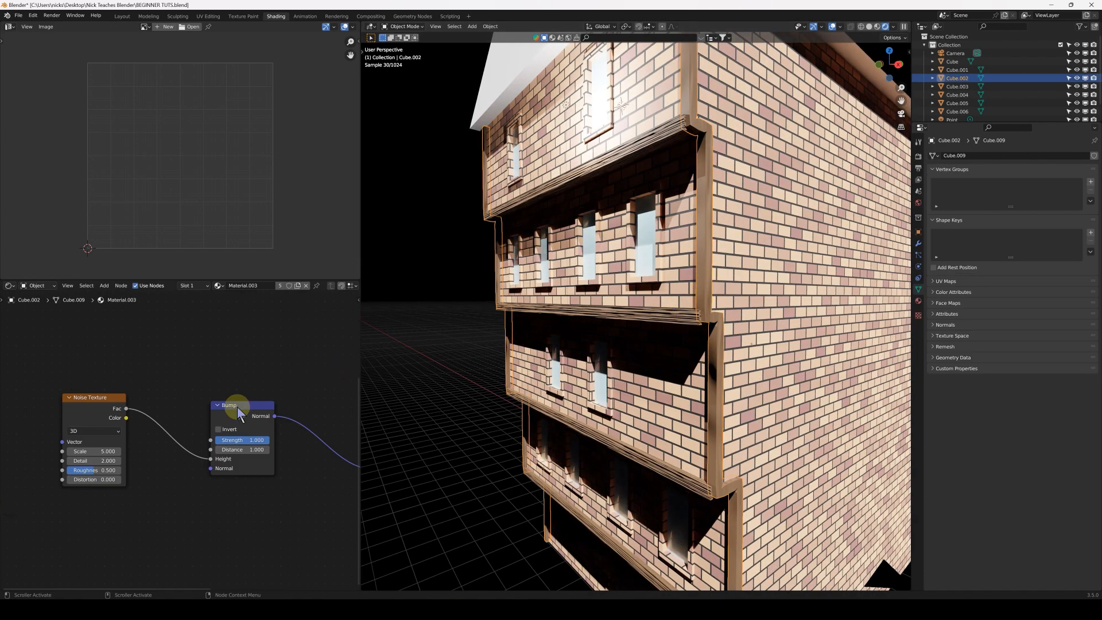
pyautogui.scroll(-2, 207, 405)
pyautogui.moveTo(153, 408); pyautogui.dragTo(221, 393, button='middle')
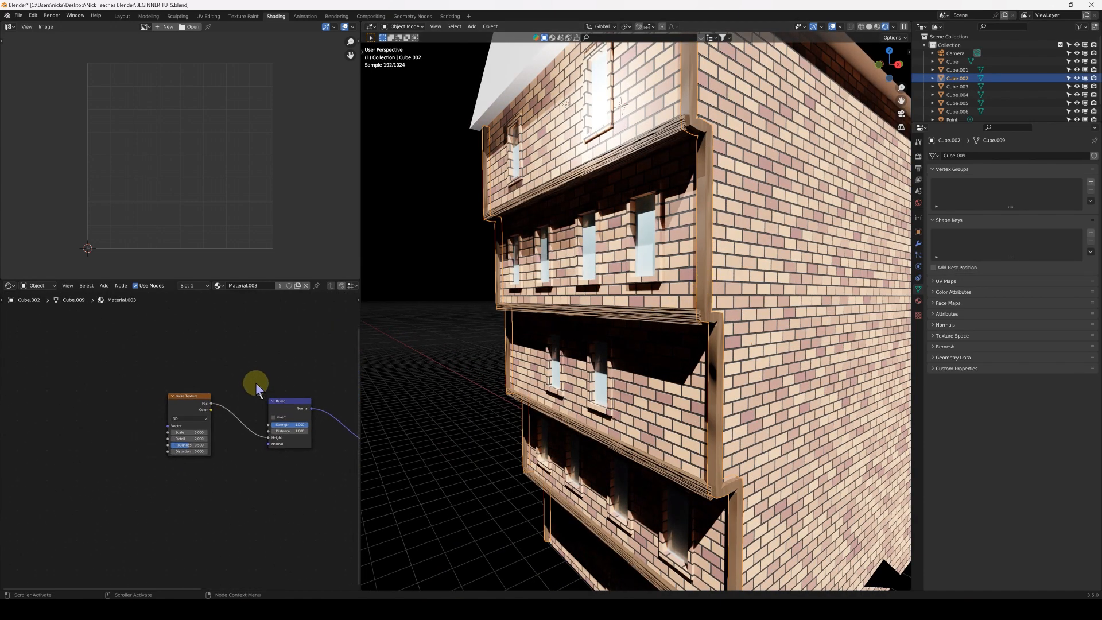
pyautogui.scroll(-1, 256, 384)
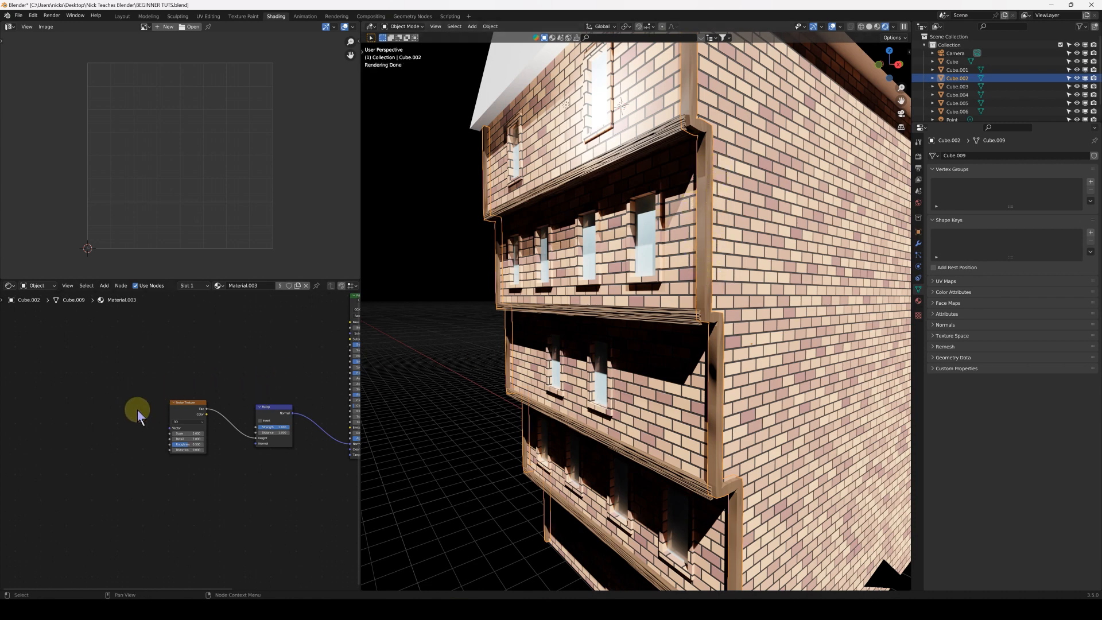
pyautogui.press('q')
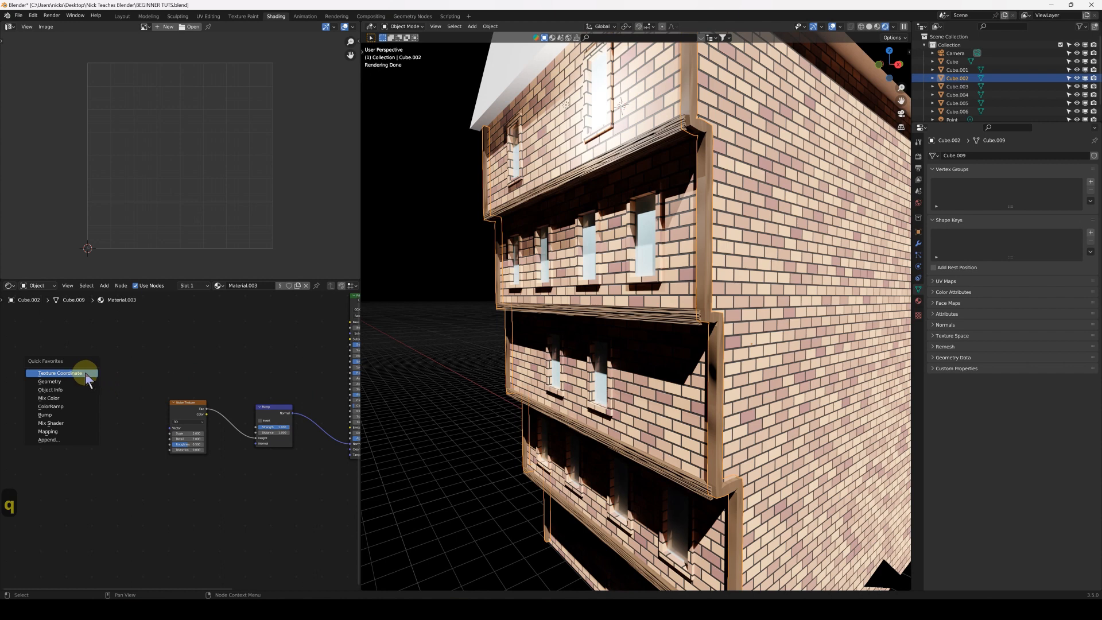
pyautogui.hotkey('shift', 'a')
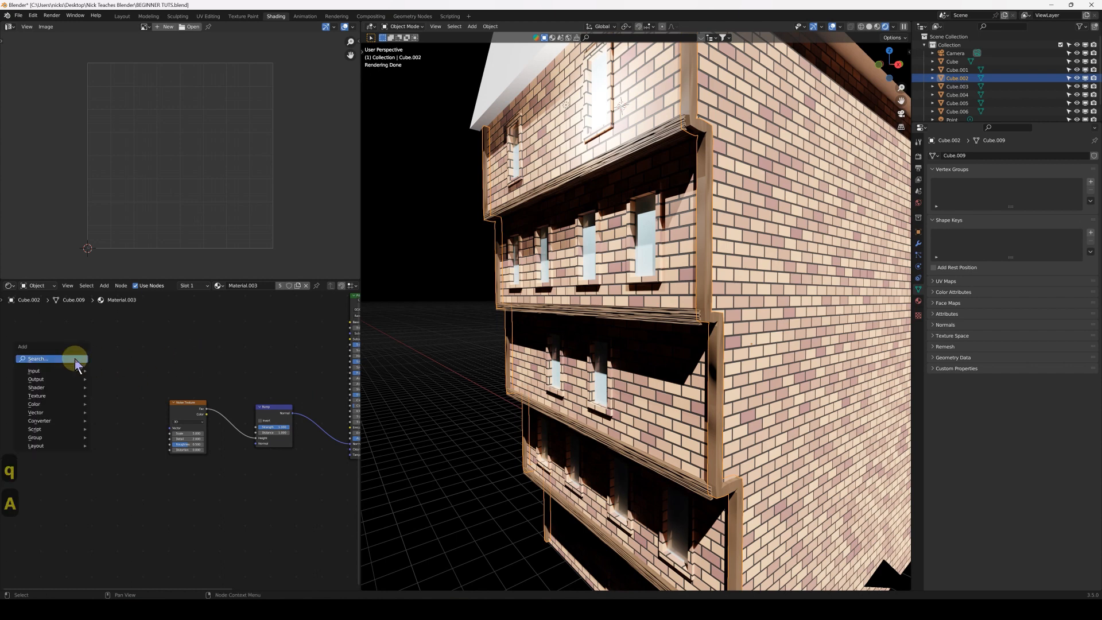
pyautogui.moveTo(58, 374)
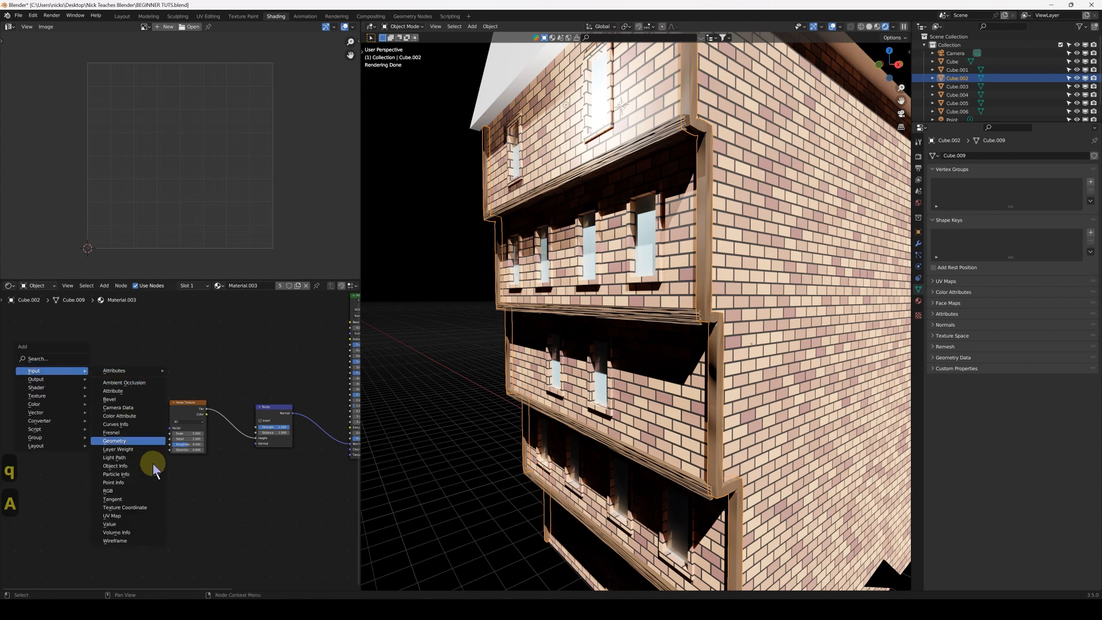
pyautogui.click(161, 508)
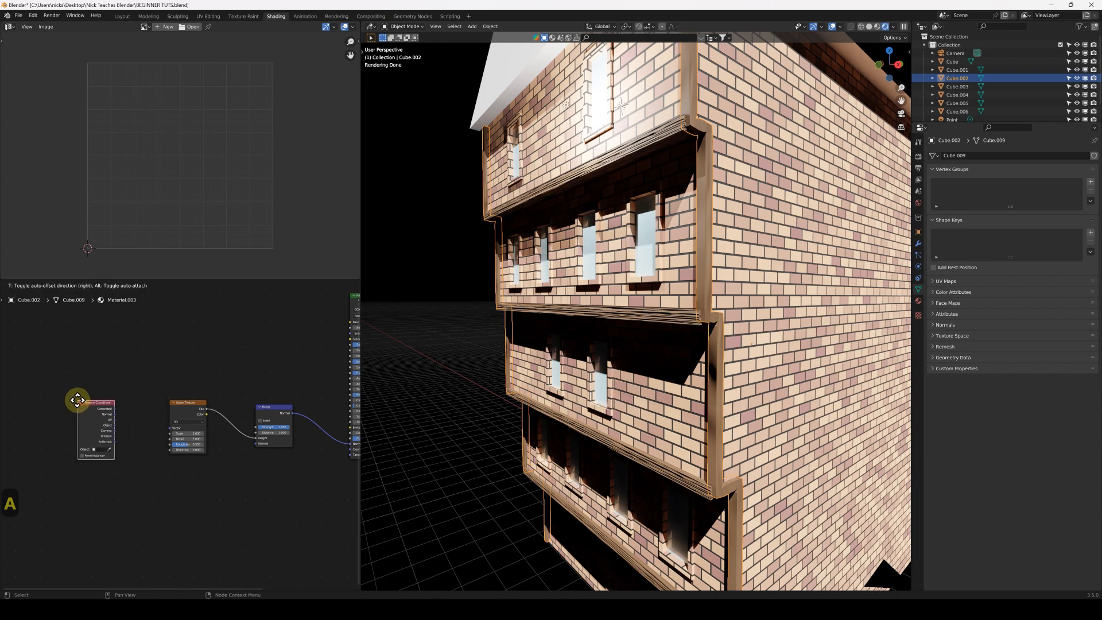
pyautogui.click(87, 404)
# Connect the Texture Coordinate node's UV output to the Noise Texture's Vector input
pyautogui.scroll(8, 91, 478)
pyautogui.moveTo(77, 456); pyautogui.dragTo(116, 457, button='middle')
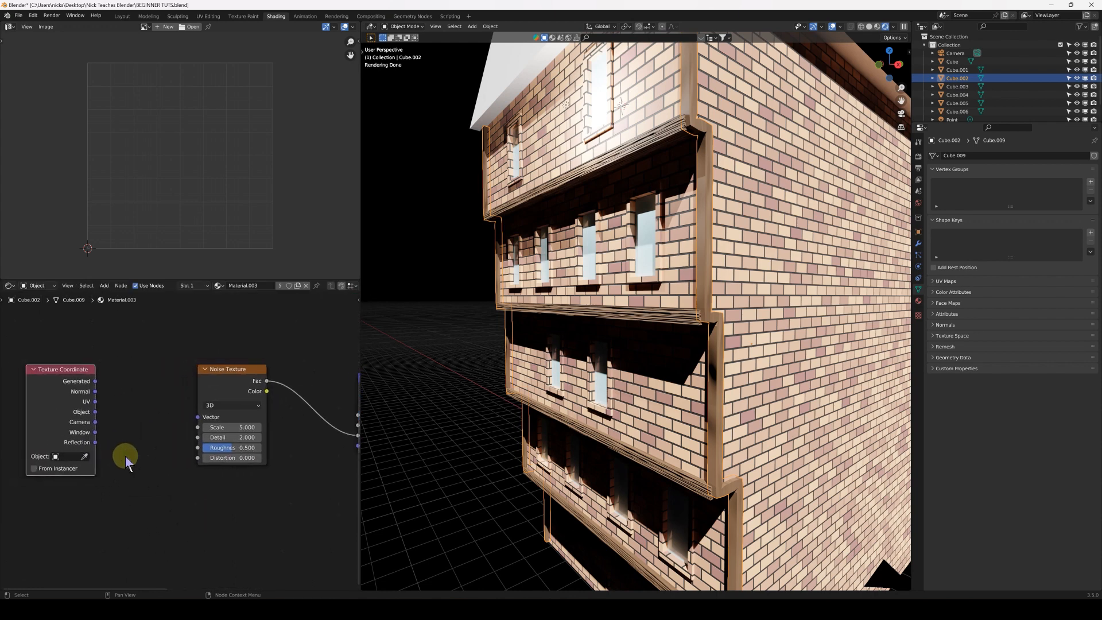
pyautogui.scroll(2, 125, 456)
pyautogui.moveTo(81, 395); pyautogui.dragTo(201, 413)
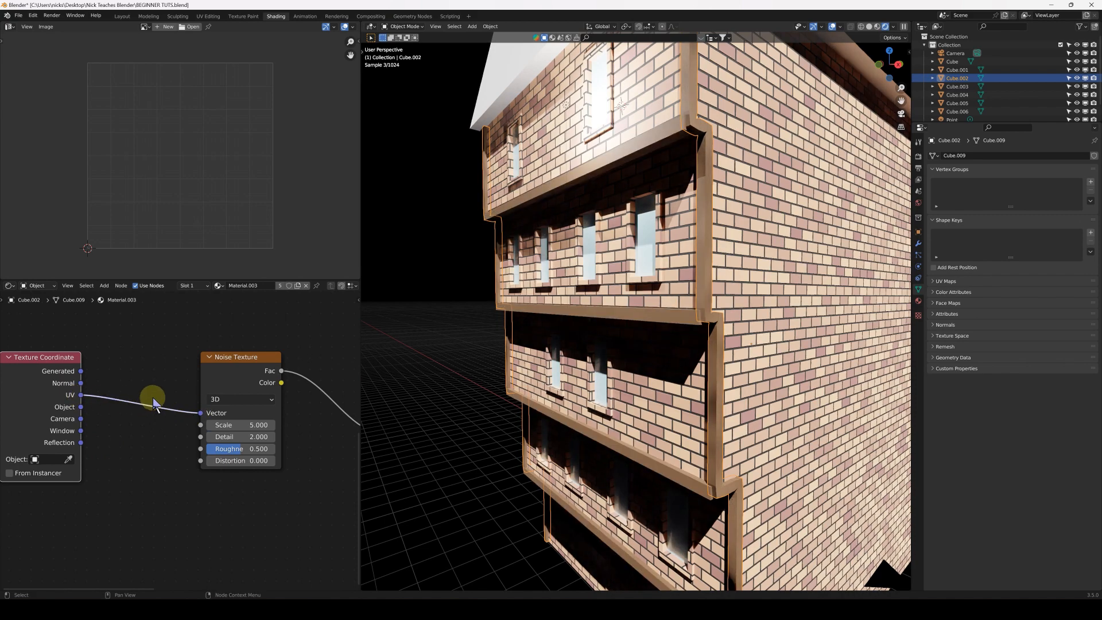
# Unwrap all faces of the vertical corner trim with Cube Projection
pyautogui.moveTo(676, 288); pyautogui.dragTo(666, 285, button='middle')
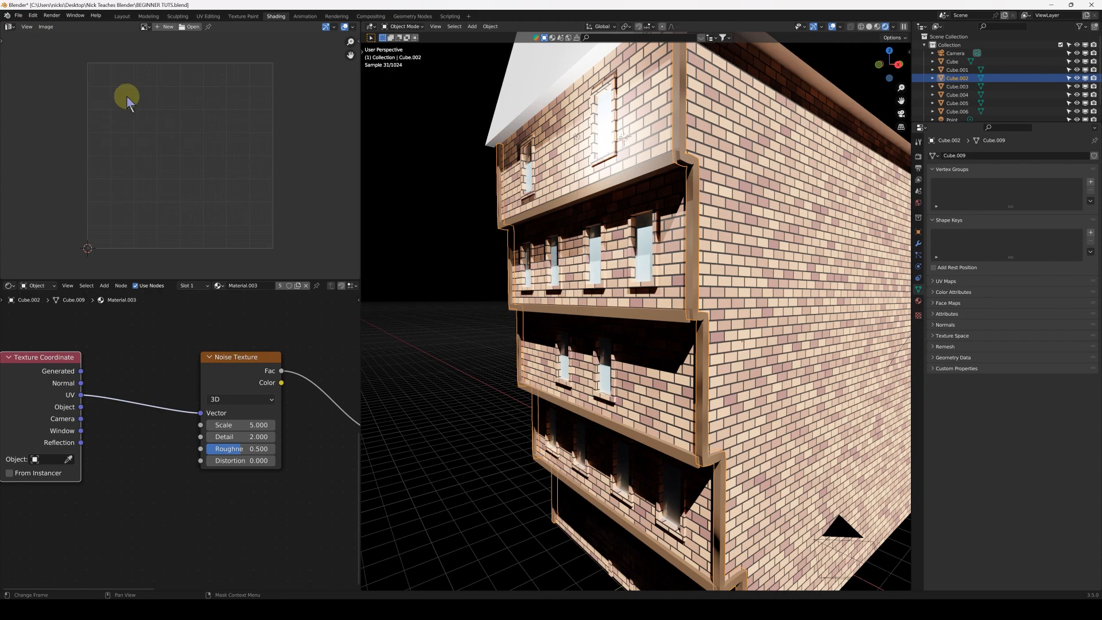
pyautogui.press('Tab')
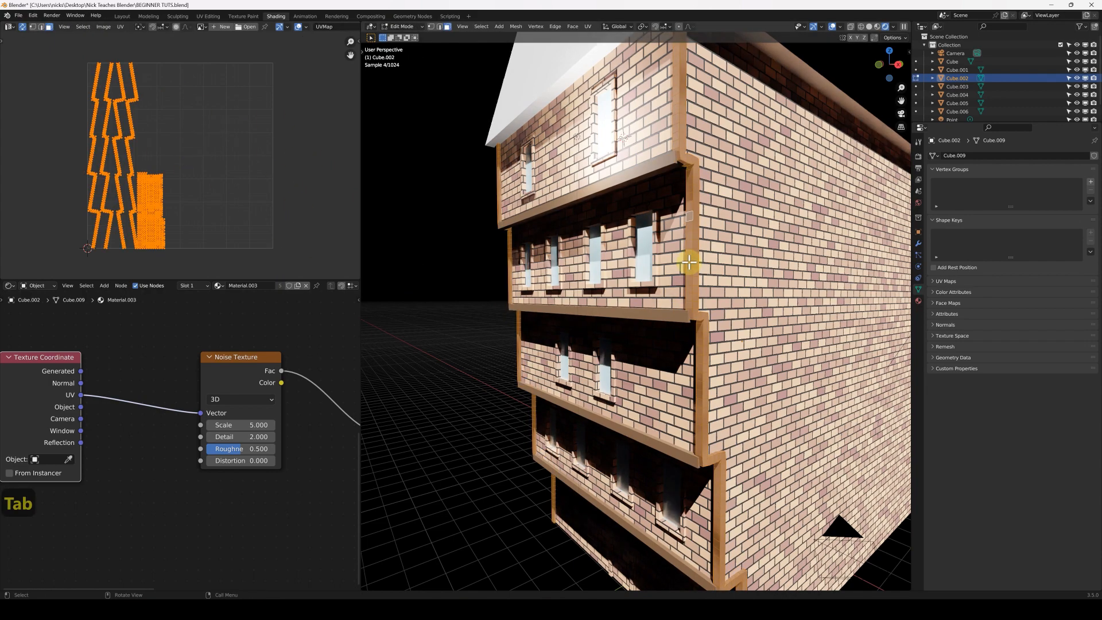
pyautogui.press('a')
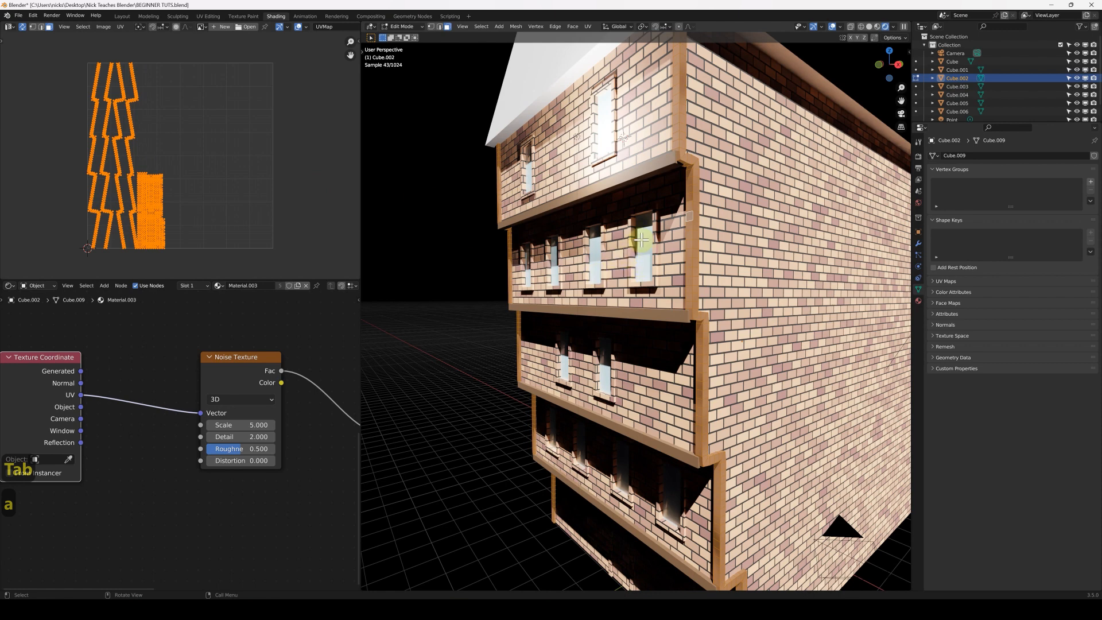
pyautogui.press('u')
pyautogui.click(608, 269)
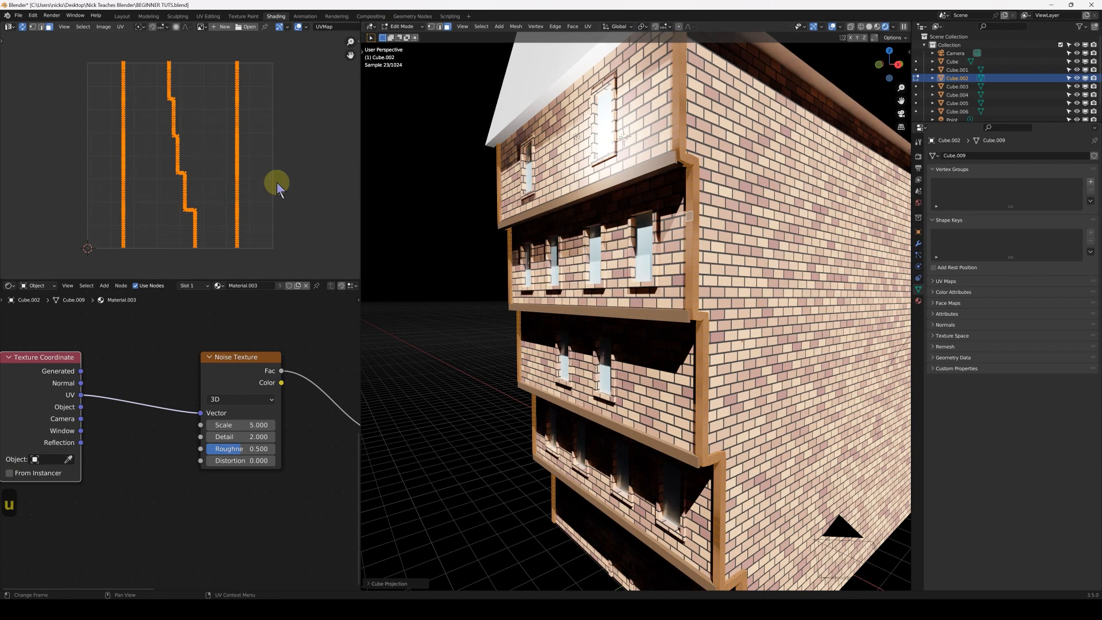
pyautogui.press('s')
pyautogui.press('x')
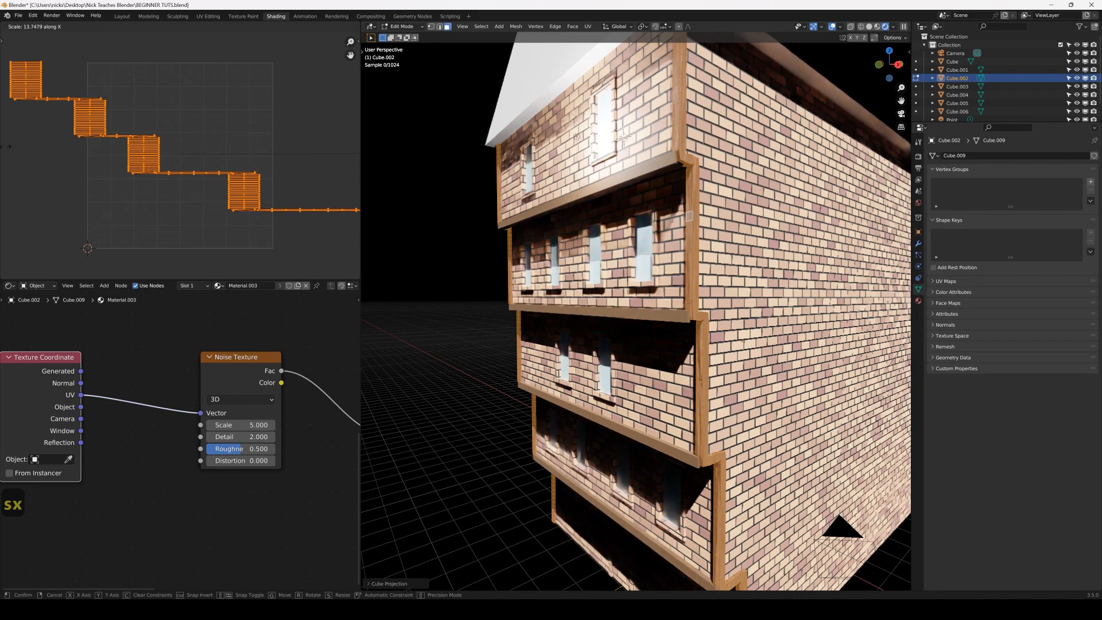
pyautogui.rightClick(316, 151)
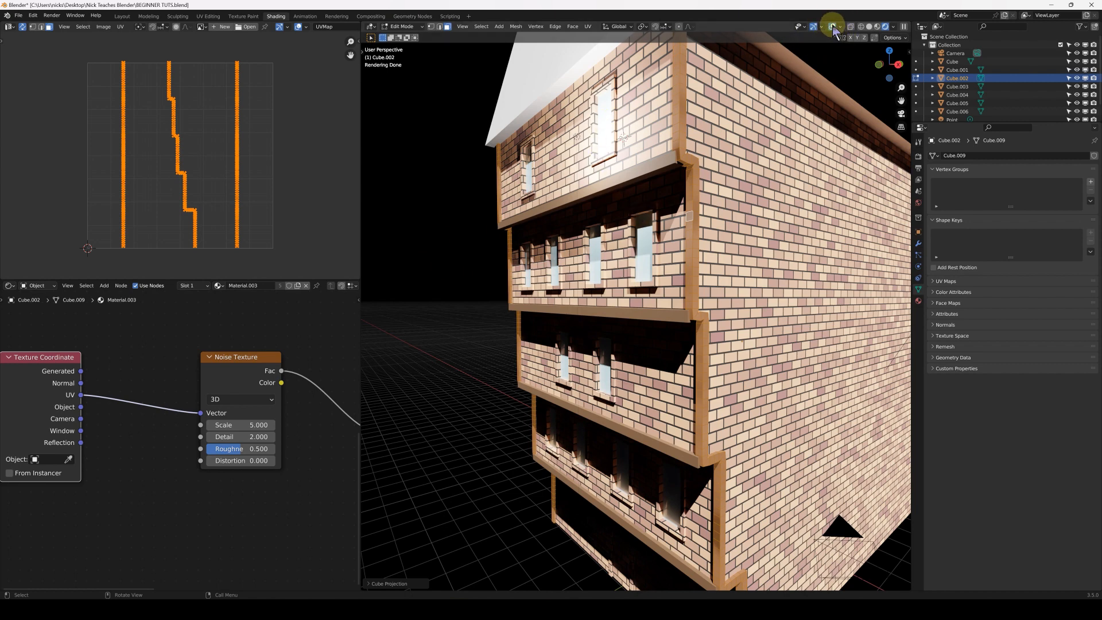
# Hide the viewport overlays and stretch the vertical trim's UVs along X by a factor of about 13
pyautogui.click(832, 27)
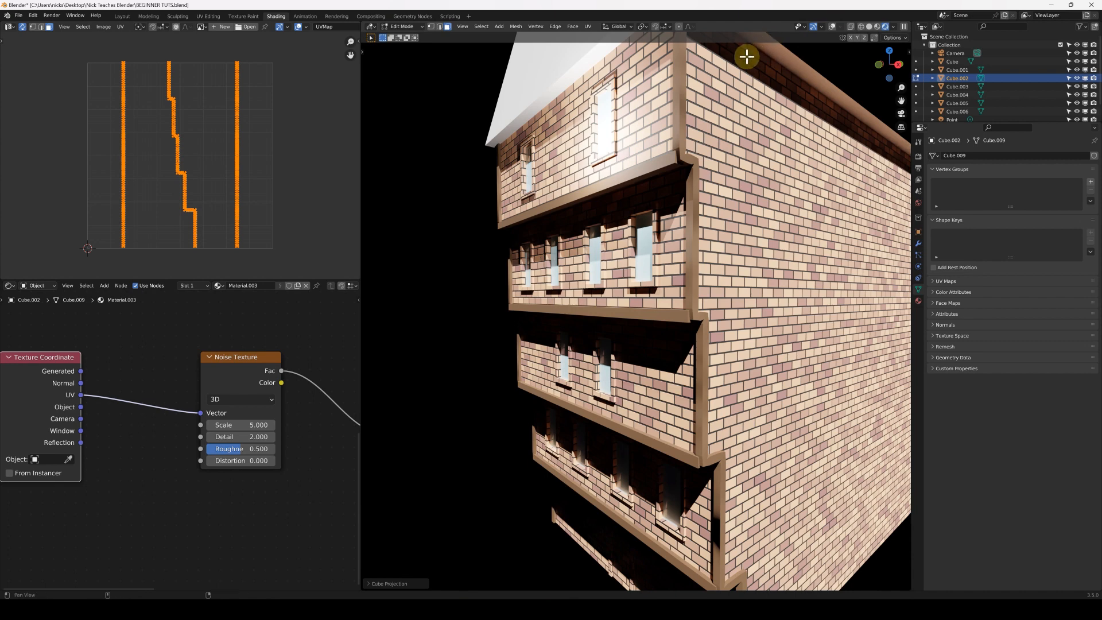
pyautogui.hotkey('alt', 'shift', 'z')
pyautogui.hotkey('alt', 'shift', 'z')
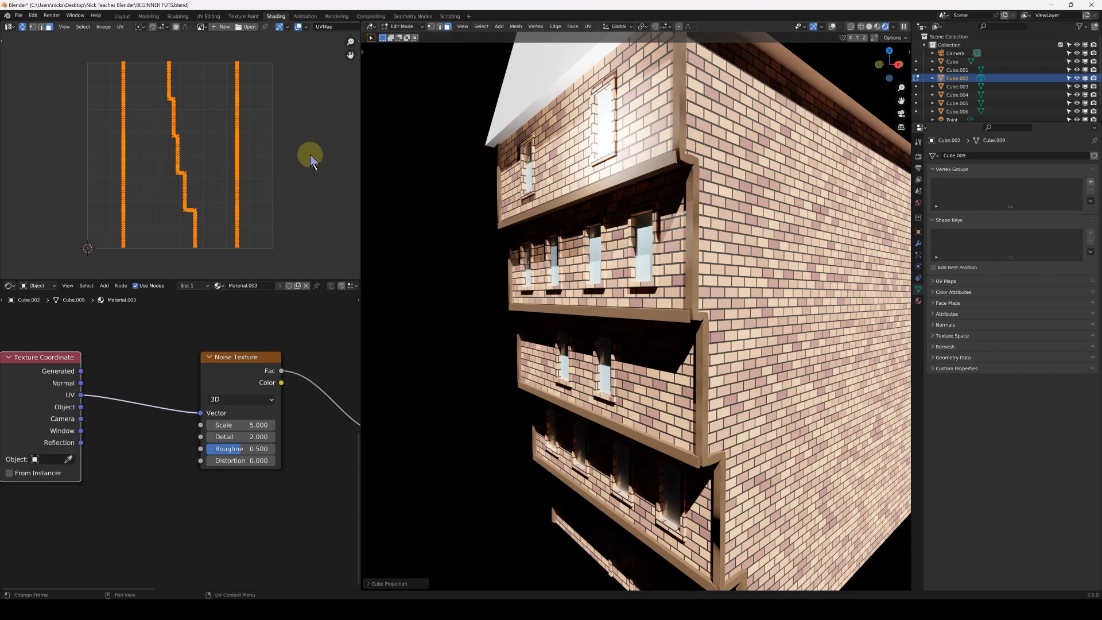
pyautogui.press('s')
pyautogui.press('x')
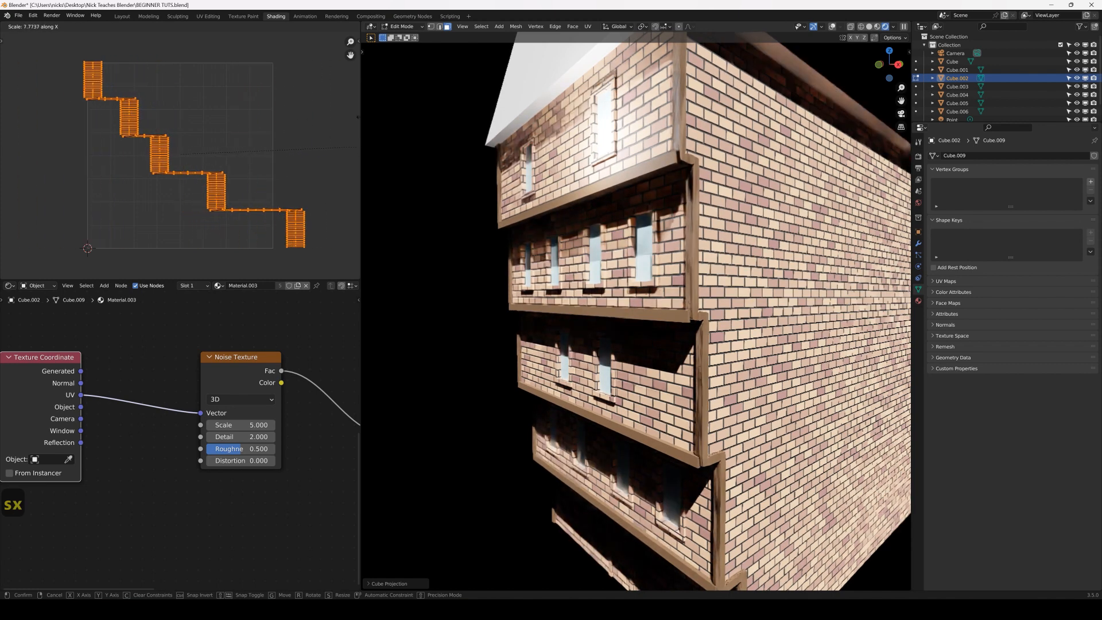
pyautogui.click(110, 69)
pyautogui.press('Tab')
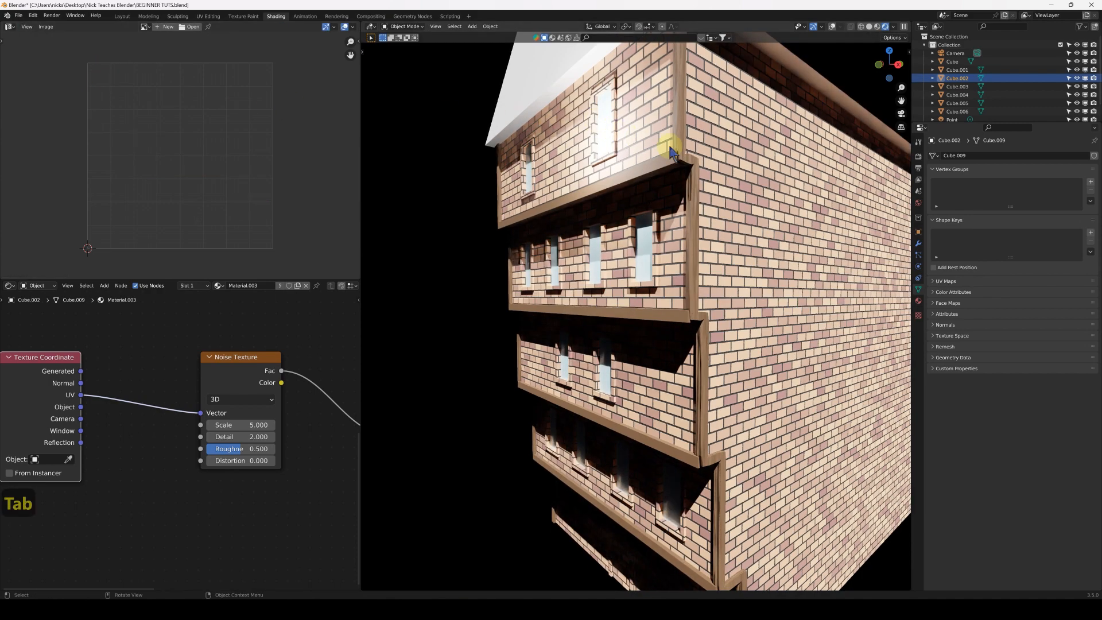
# Examine how the wood grain looks on the vertical trim and the horizontal ledges
pyautogui.scroll(4, 714, 153)
pyautogui.moveTo(731, 185); pyautogui.dragTo(766, 175, button='middle')
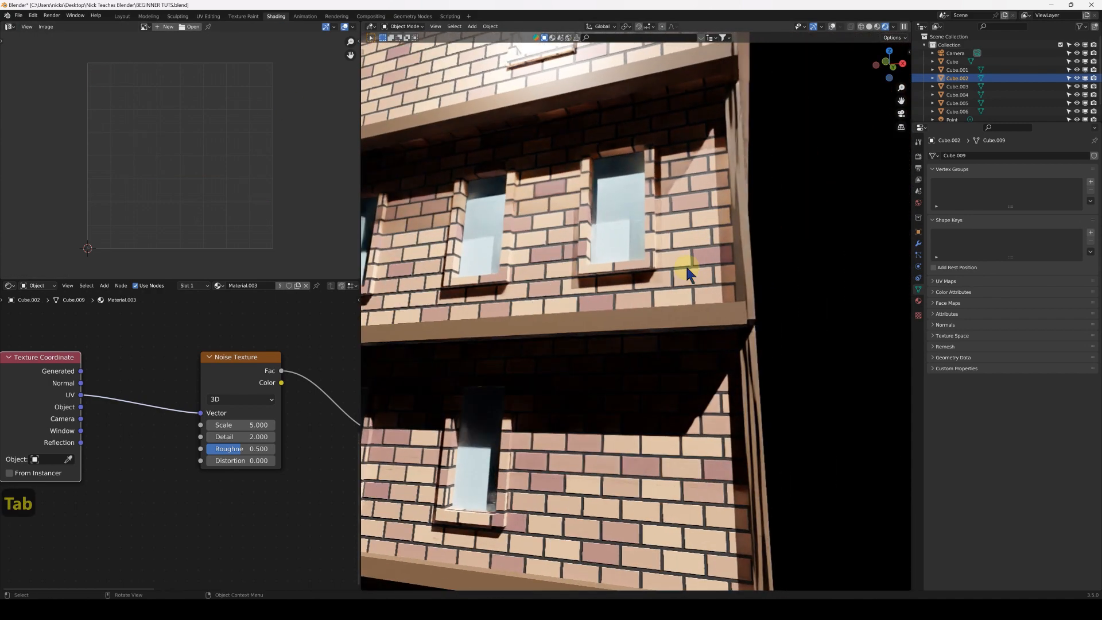
pyautogui.click(649, 318)
pyautogui.scroll(-4, 543, 205)
pyautogui.moveTo(677, 184); pyautogui.dragTo(645, 224, button='middle')
pyautogui.click(656, 198)
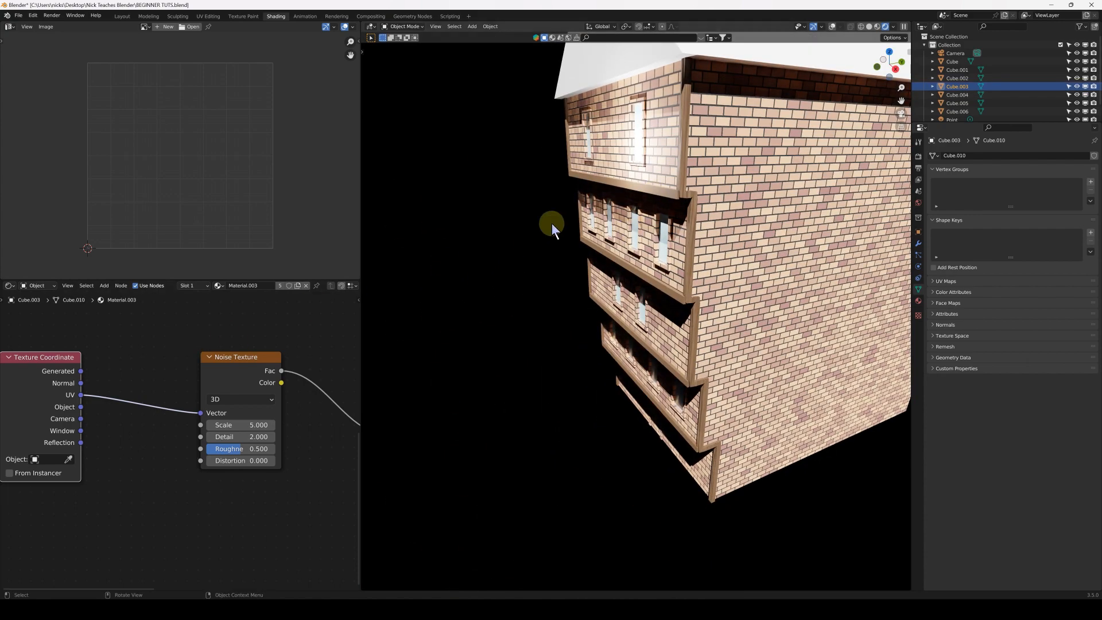
pyautogui.moveTo(655, 206); pyautogui.dragTo(630, 229, button='middle')
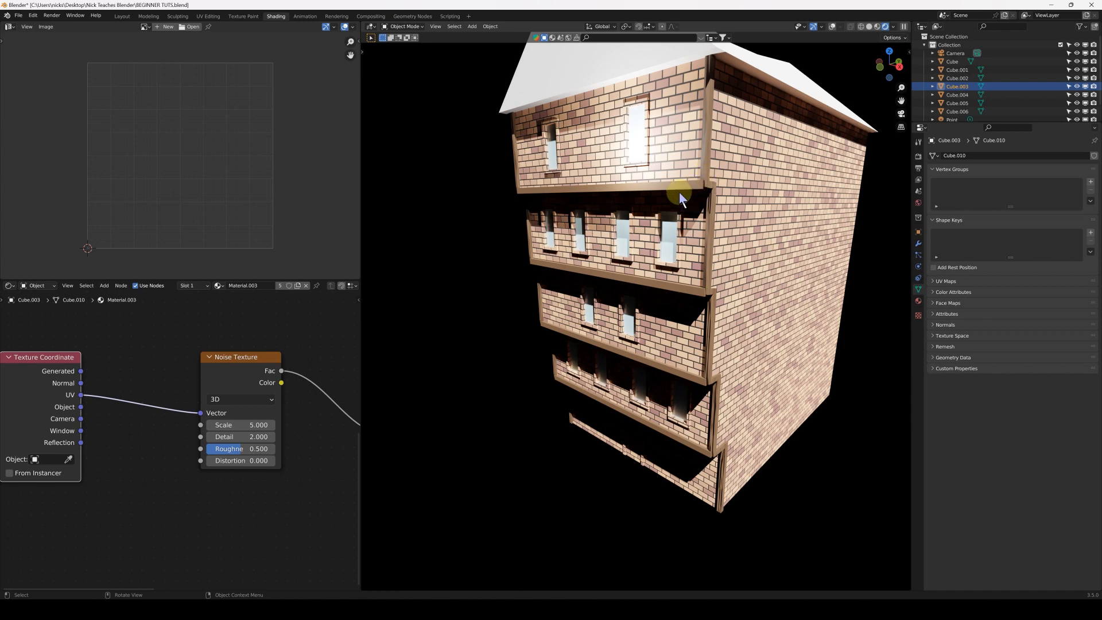
# Show the viewport overlays and check the material of each horizontal ledge on the front
pyautogui.click(832, 27)
pyautogui.click(642, 315)
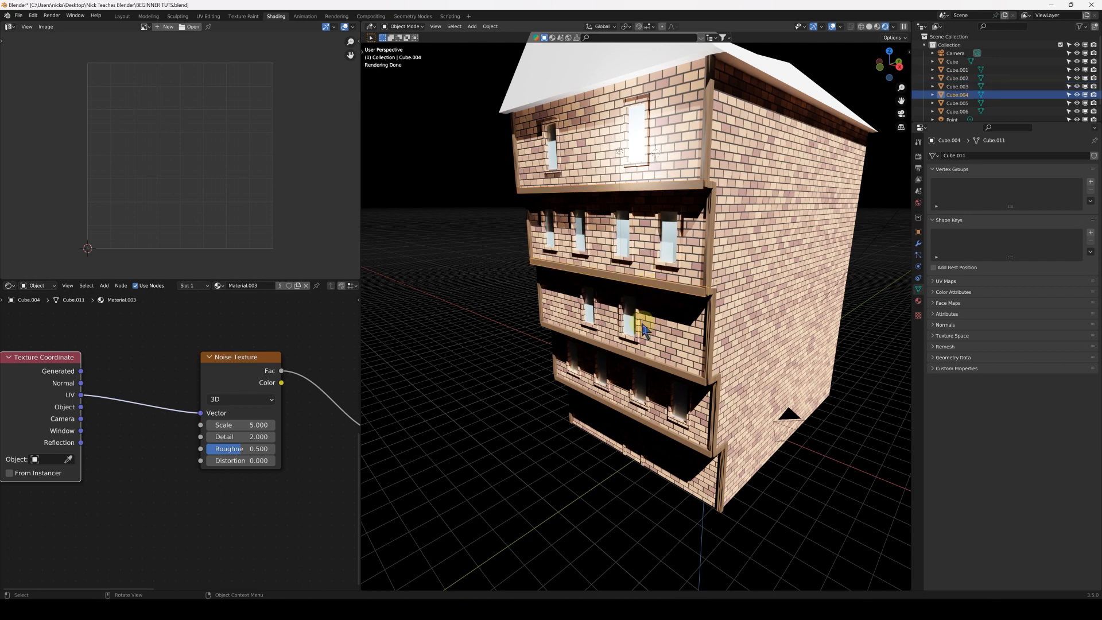
pyautogui.click(651, 371)
pyautogui.click(652, 434)
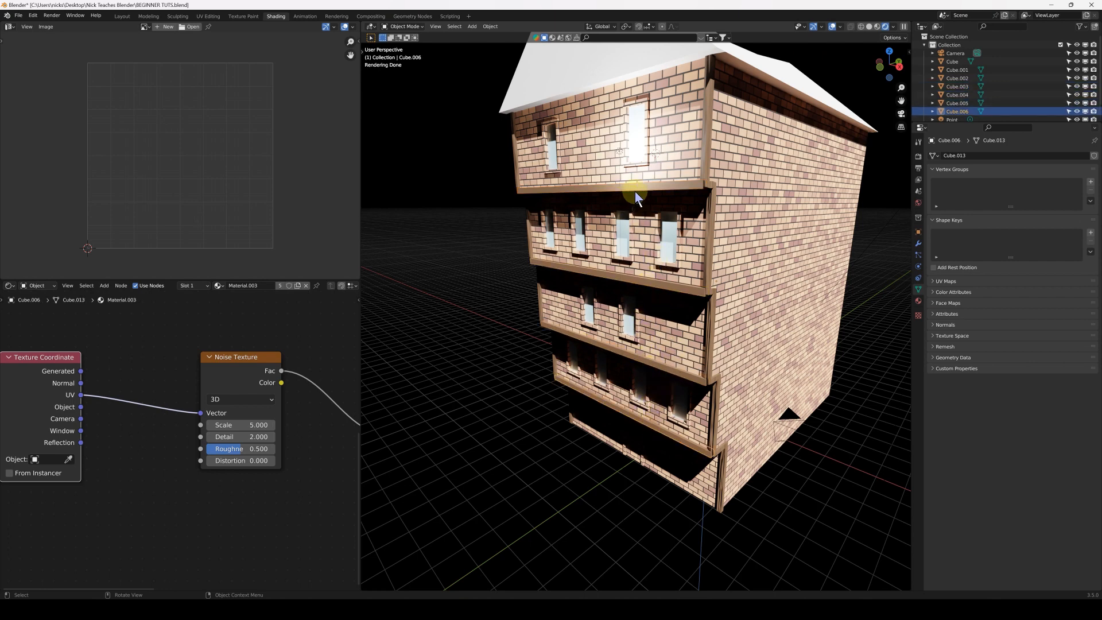
# Make the vertical trim's Material.003 a single-user copy, separate from the horizontal ledges' material
pyautogui.click(710, 158)
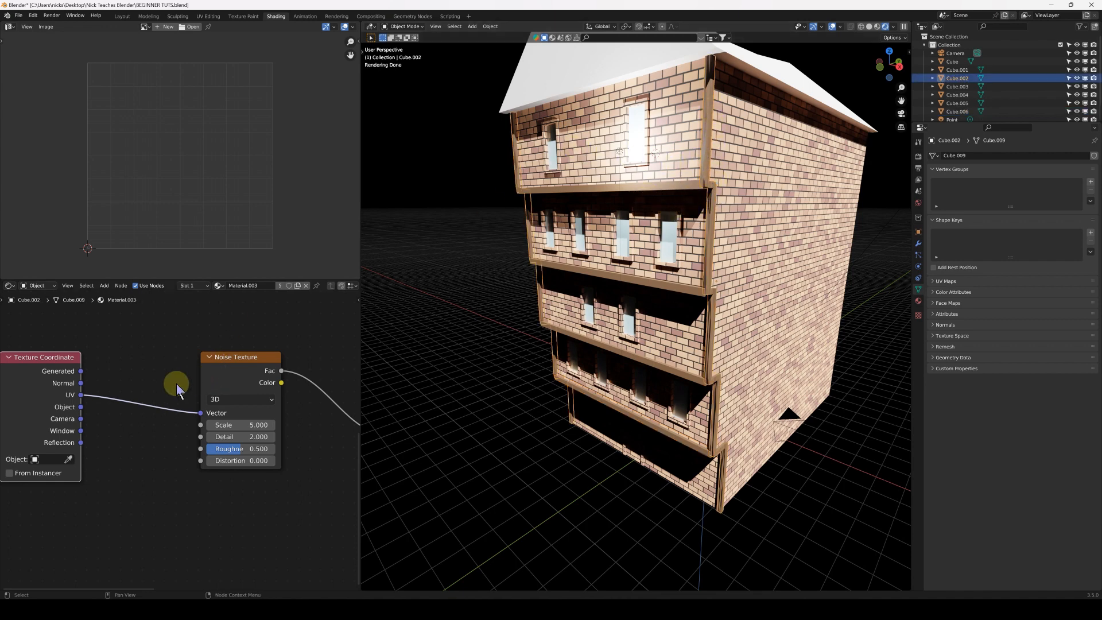
pyautogui.scroll(-4, 179, 386)
pyautogui.moveTo(247, 374); pyautogui.dragTo(198, 385, button='middle')
pyautogui.scroll(-2, 194, 373)
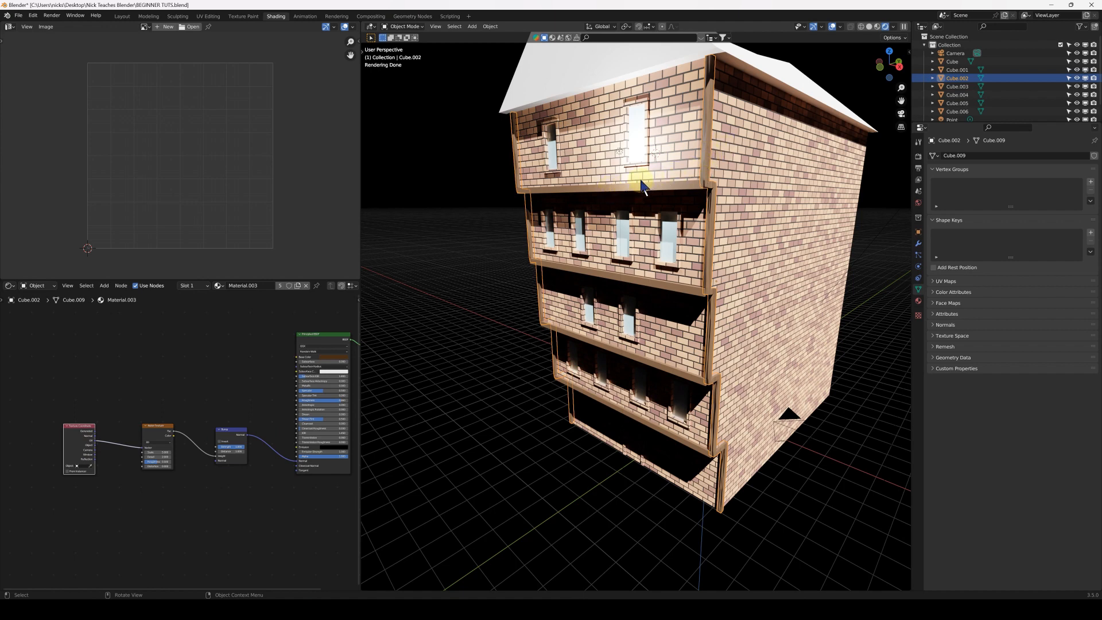
pyautogui.click(623, 193)
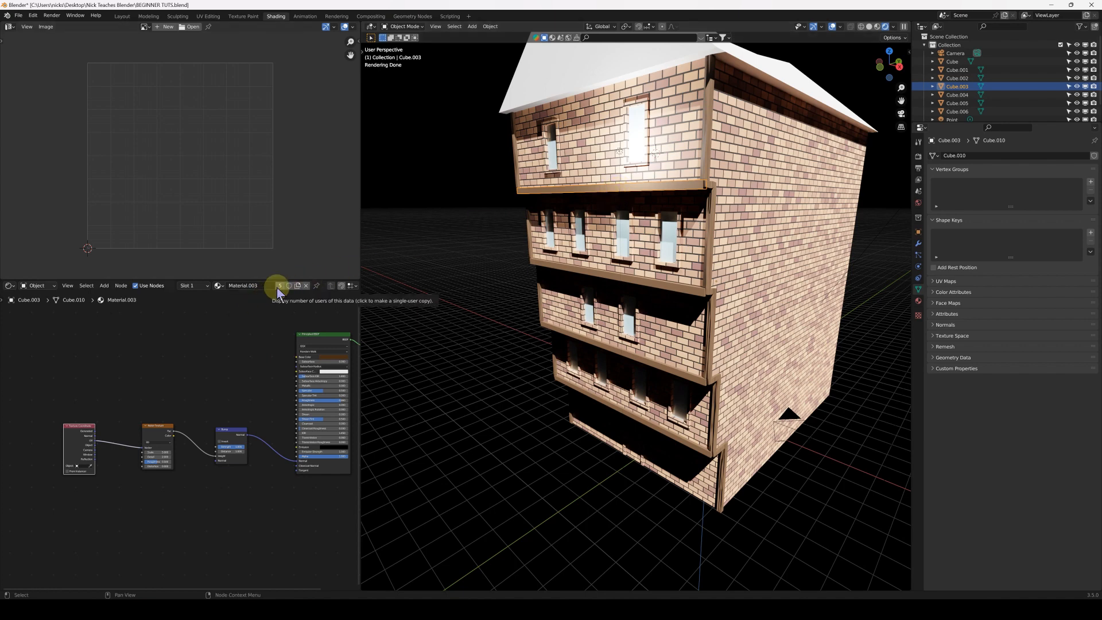
pyautogui.click(707, 122)
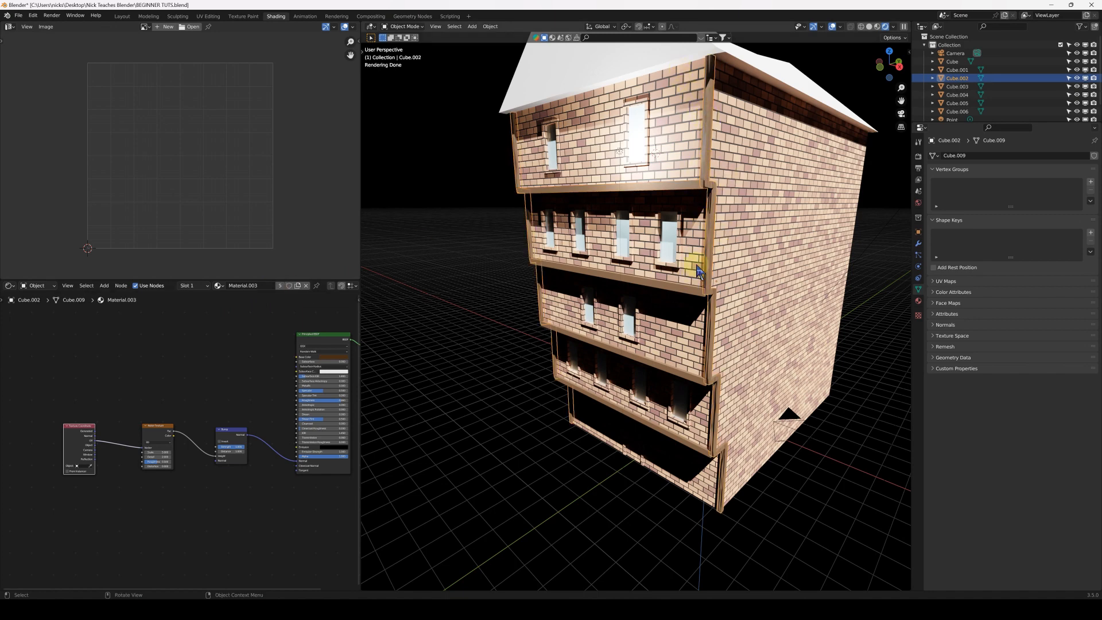
pyautogui.click(280, 286)
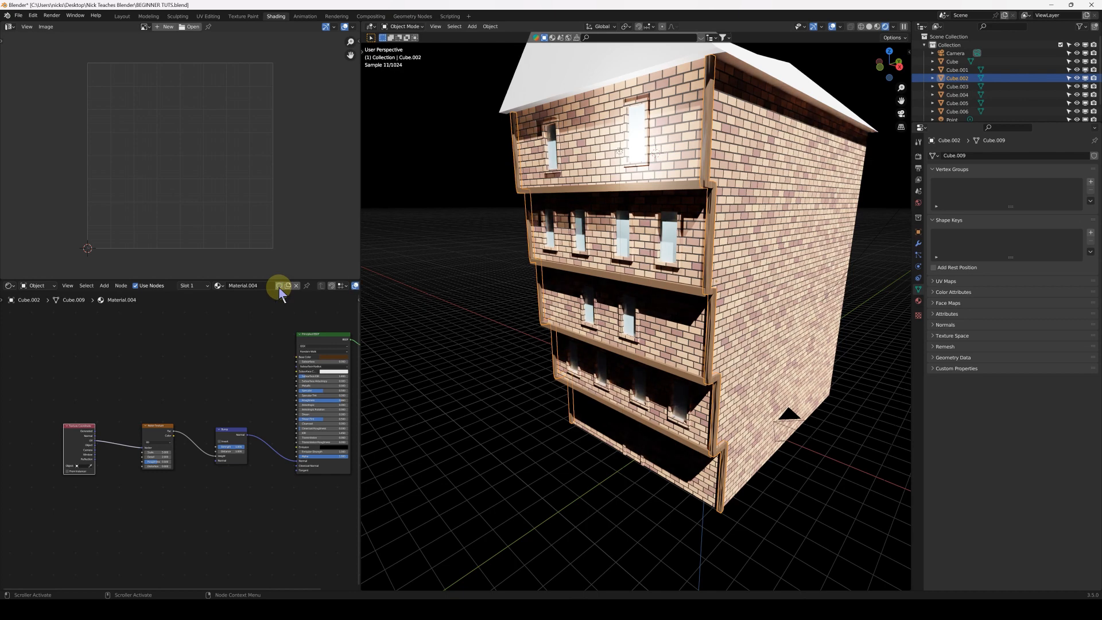
# Delete the Texture Coordinate node from the material shared by the horizontal ledges
pyautogui.click(645, 193)
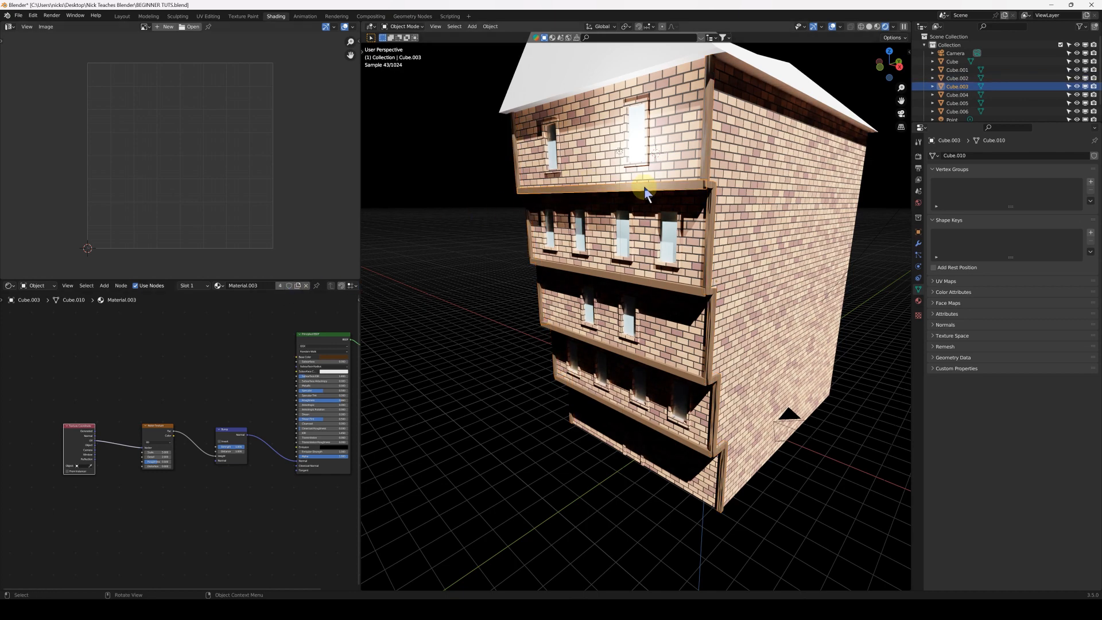
pyautogui.moveTo(36, 373); pyautogui.dragTo(121, 502)
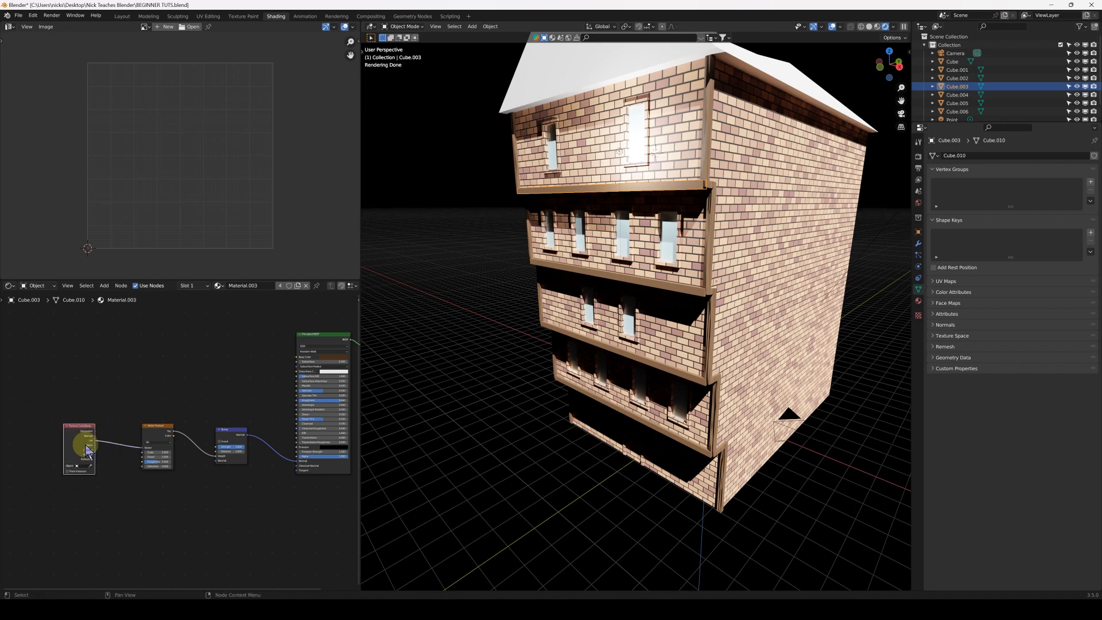
pyautogui.press('x')
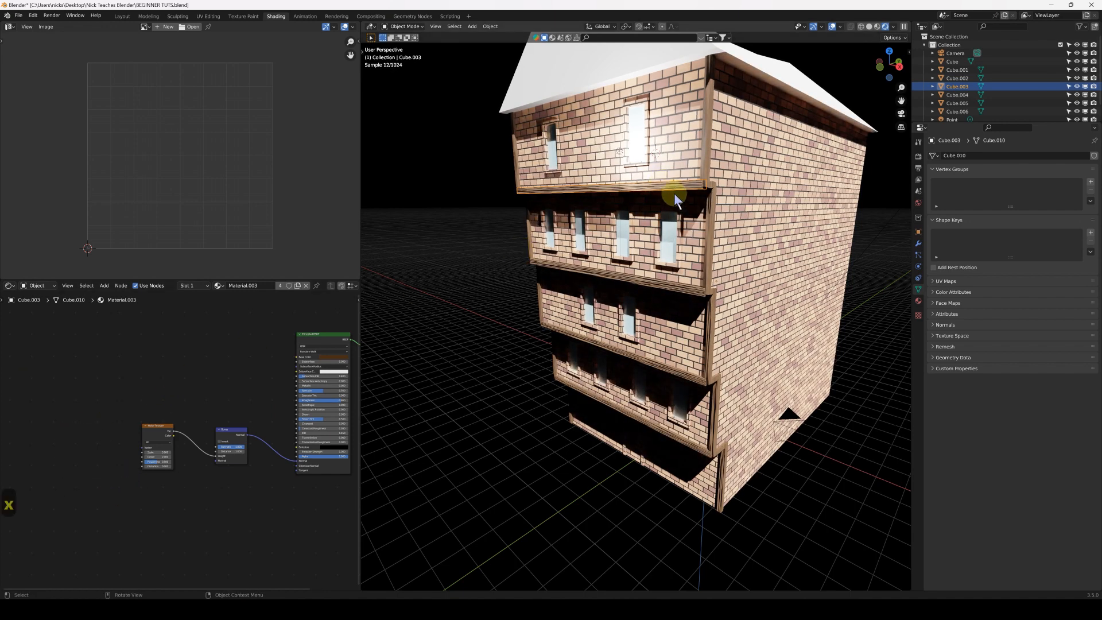
# Inspect the wood grain on the ledges and corner trims up close and across the whole front facade
pyautogui.moveTo(672, 241); pyautogui.dragTo(729, 261, button='middle')
pyautogui.scroll(2, 679, 271)
pyautogui.scroll(-3, 705, 248)
pyautogui.moveTo(623, 237); pyautogui.dragTo(614, 278, button='middle')
pyautogui.scroll(2, 680, 291)
pyautogui.click(675, 284)
pyautogui.scroll(3, 718, 270)
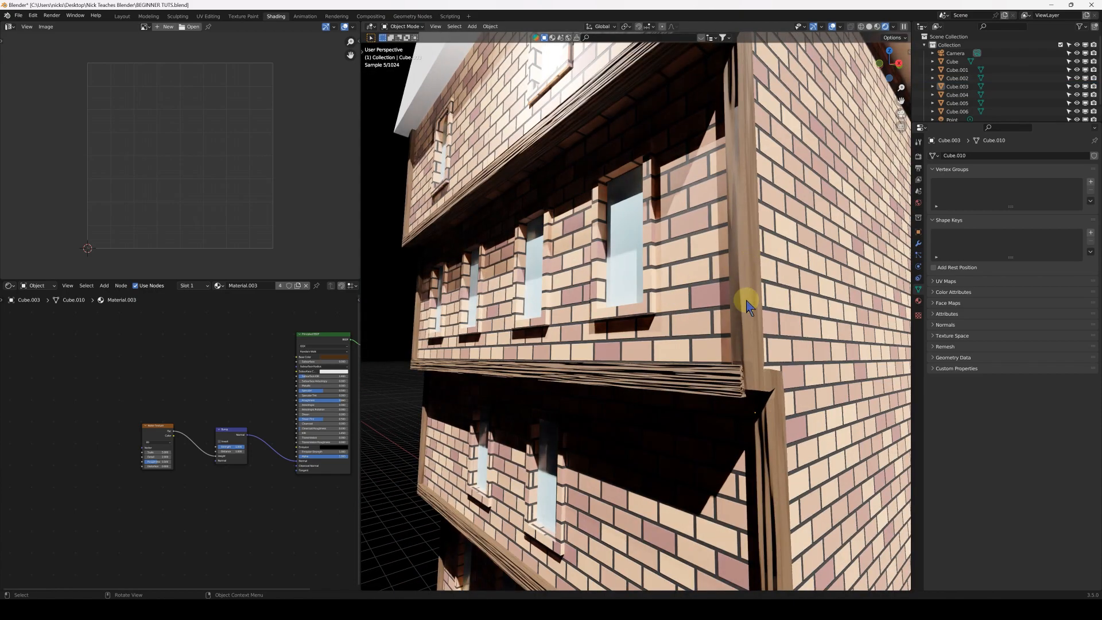
pyautogui.scroll(-2, 750, 454)
pyautogui.scroll(-5, 624, 312)
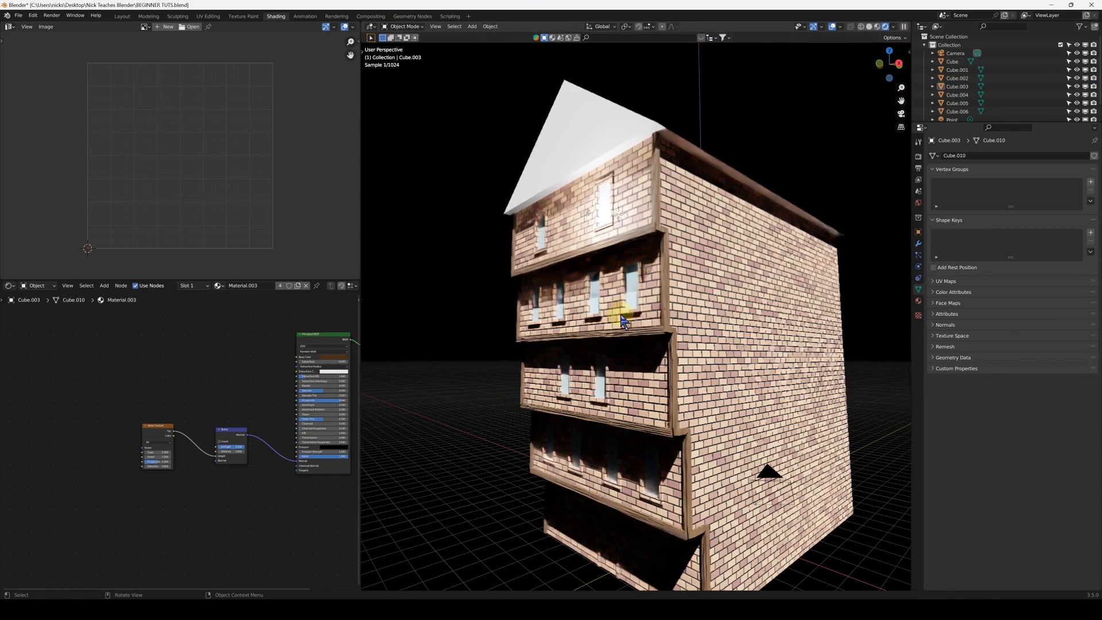
pyautogui.moveTo(576, 279); pyautogui.dragTo(624, 289, button='middle')
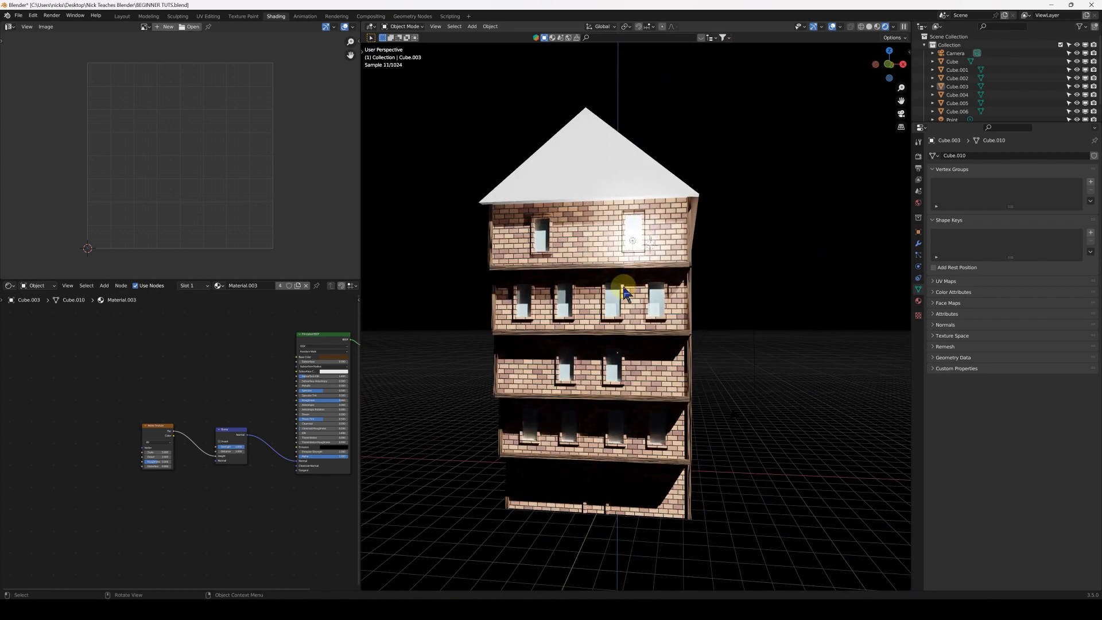
# Brighten the world background color to a light grey with a value of about 0.54 and set its strength to 1
pyautogui.scroll(-2, 608, 314)
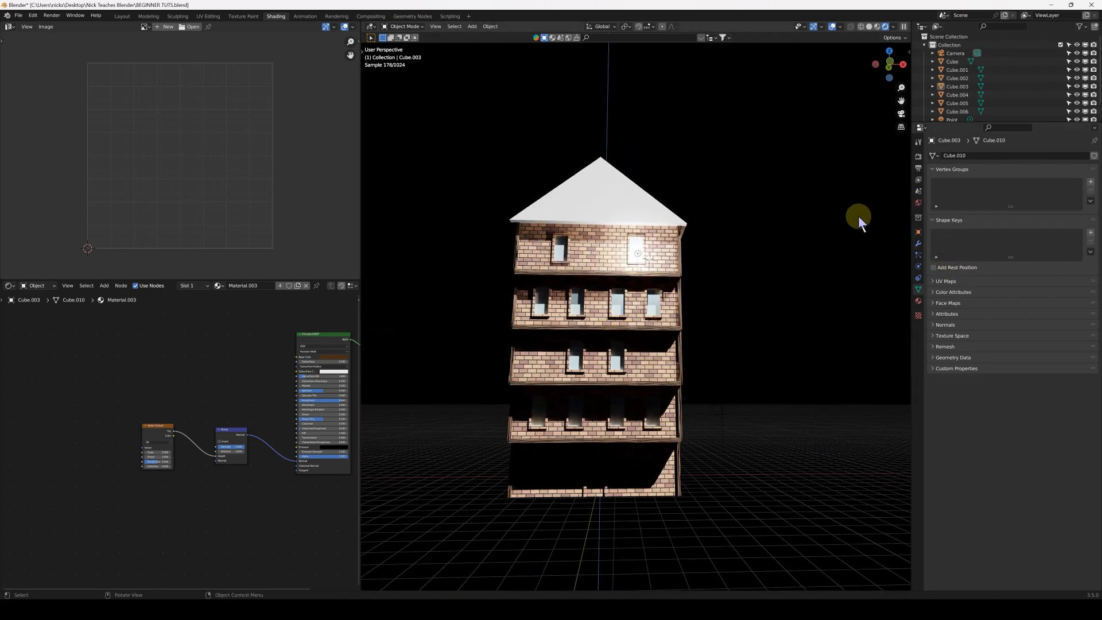
pyautogui.click(919, 204)
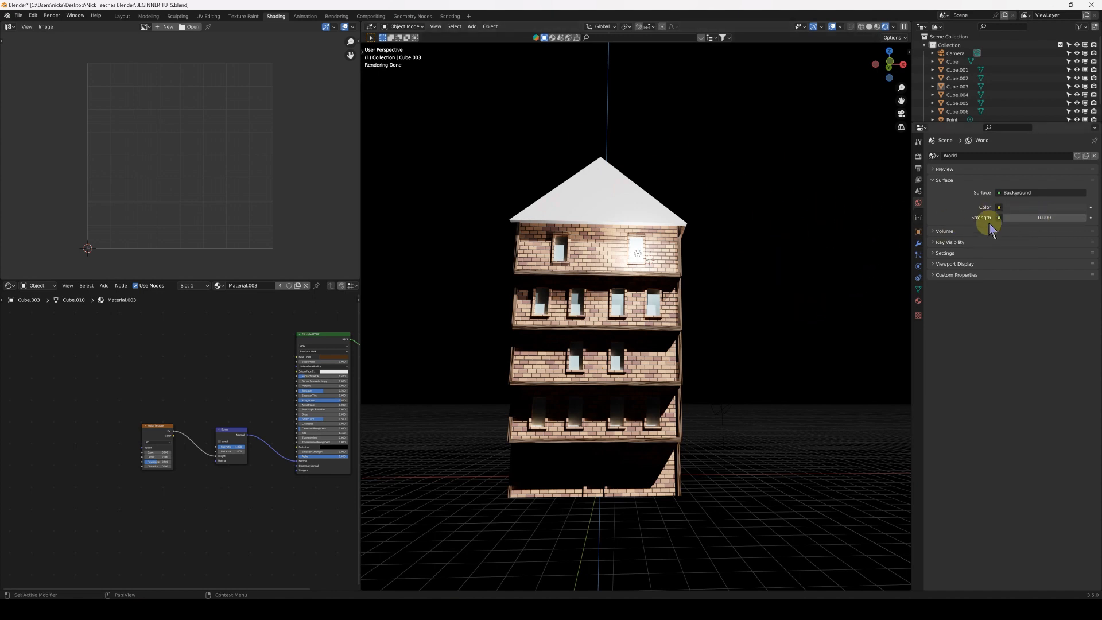
pyautogui.click(1027, 208)
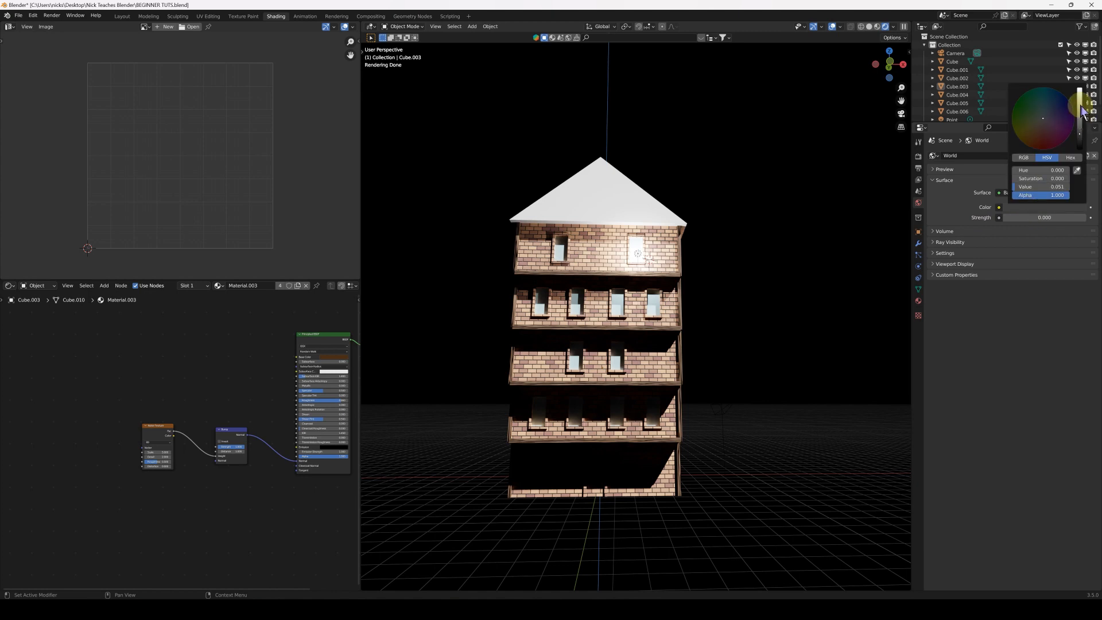
pyautogui.click(1031, 207)
pyautogui.moveTo(1081, 119); pyautogui.dragTo(1081, 99)
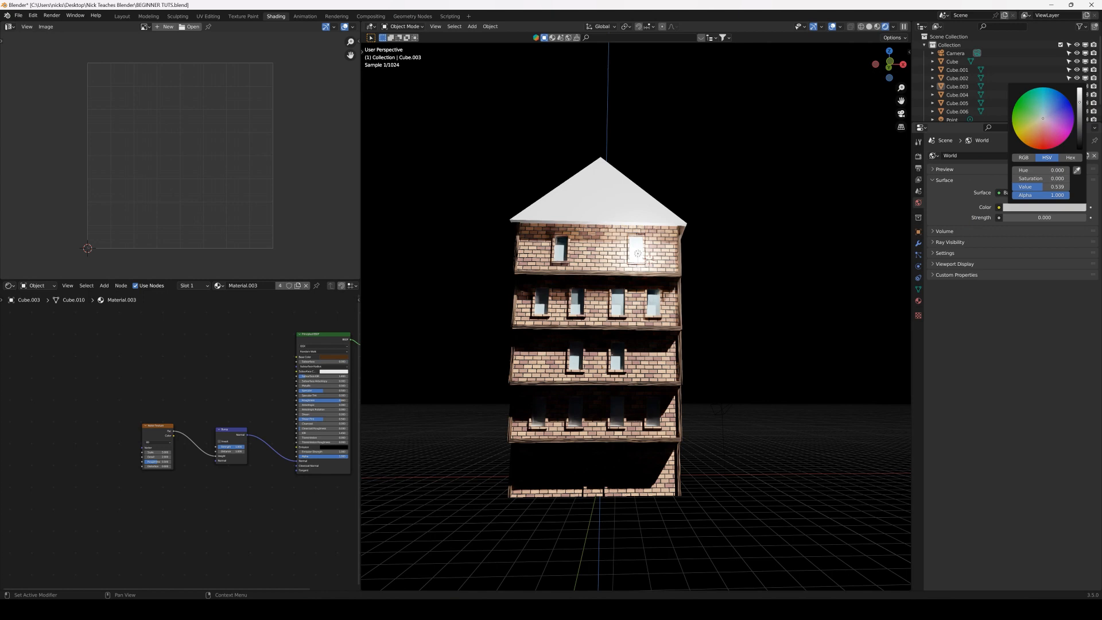
pyautogui.click(1036, 218)
pyautogui.press('Return')
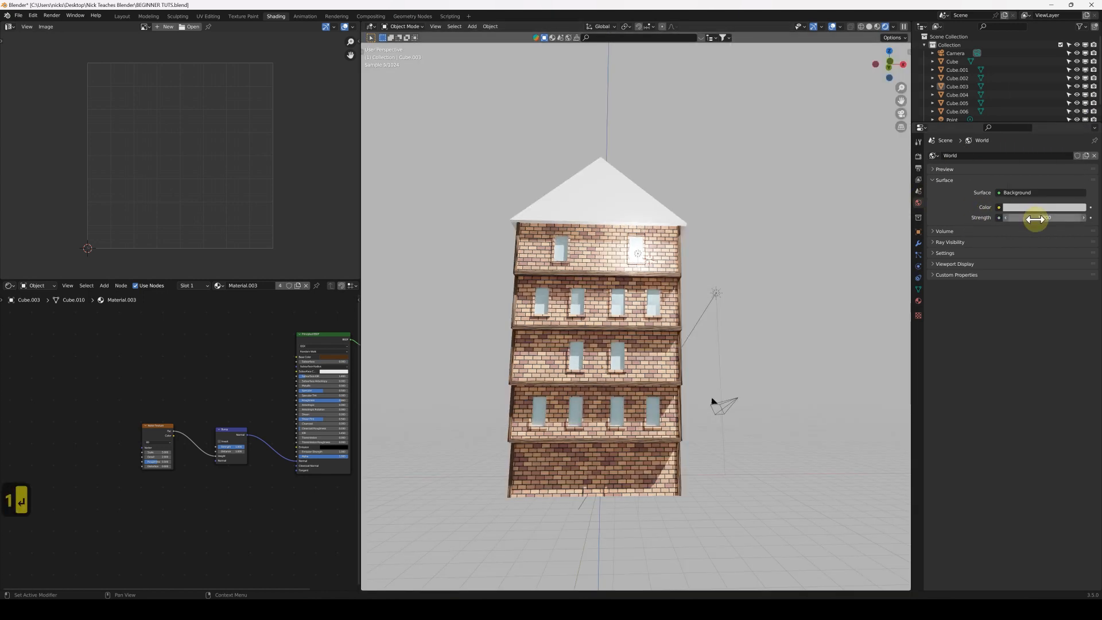
# Unwrap all faces of the white roof with Cube Projection
pyautogui.moveTo(727, 297); pyautogui.dragTo(897, 257, button='middle')
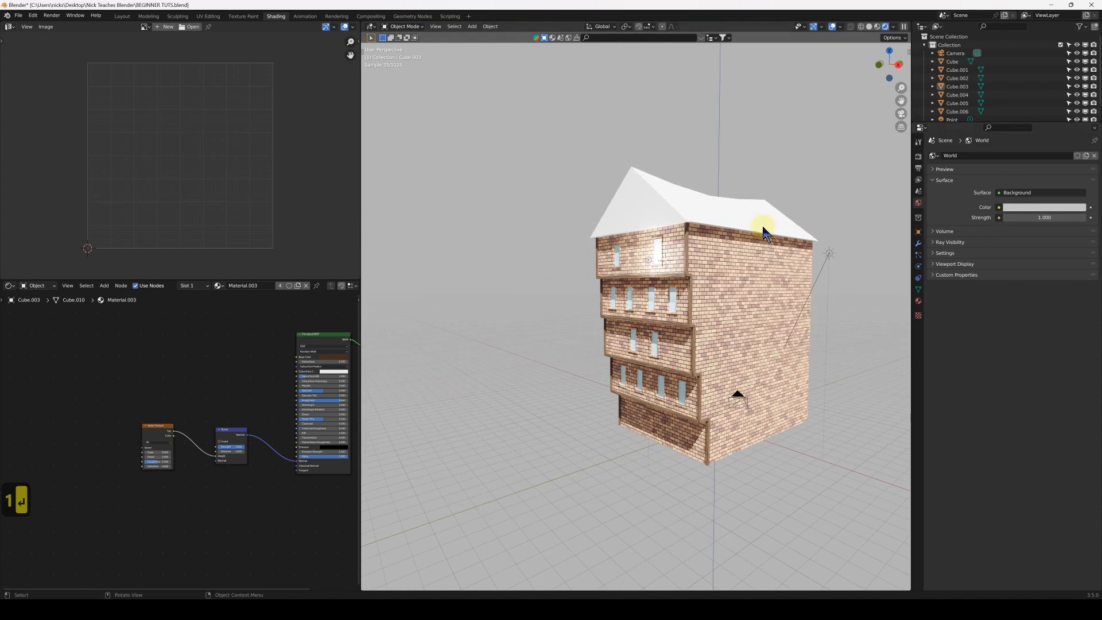
pyautogui.moveTo(746, 312); pyautogui.dragTo(701, 320, button='middle')
pyautogui.scroll(2, 694, 344)
pyautogui.moveTo(692, 357); pyautogui.dragTo(659, 332, button='middle')
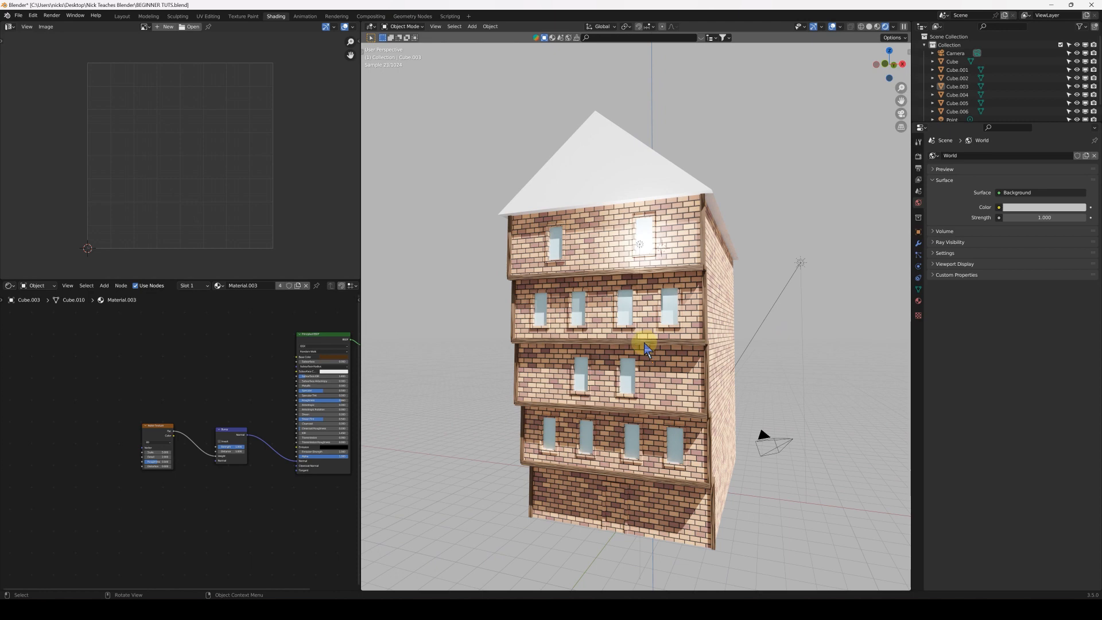
pyautogui.moveTo(630, 262); pyautogui.dragTo(680, 297, button='middle')
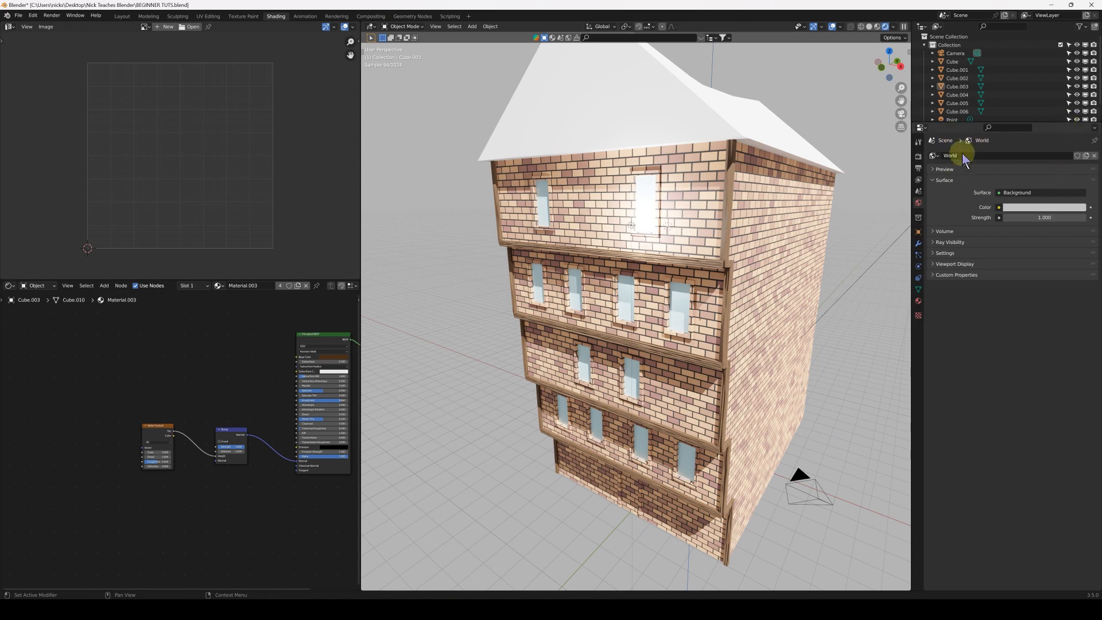
pyautogui.scroll(-3, 594, 250)
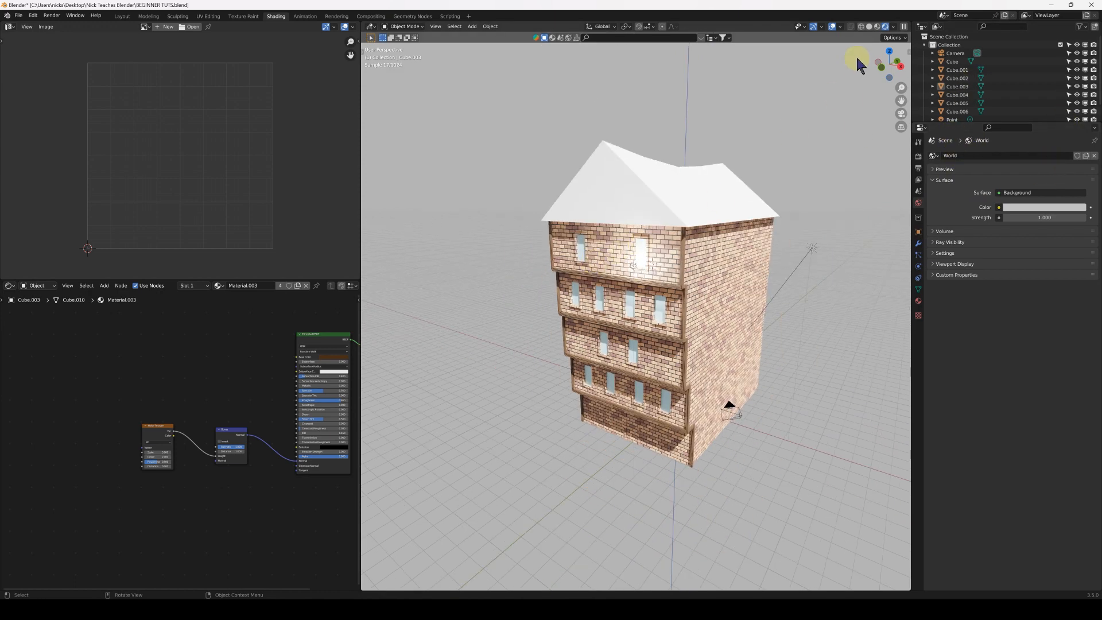
pyautogui.click(664, 199)
pyautogui.moveTo(667, 246); pyautogui.dragTo(689, 240, button='middle')
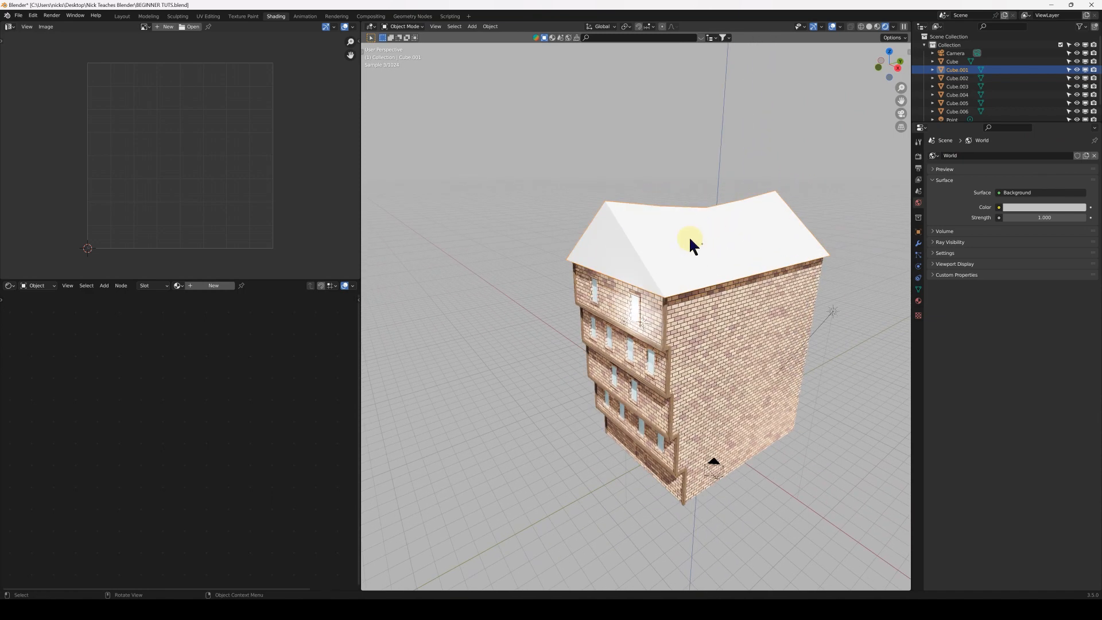
pyautogui.press('Tab')
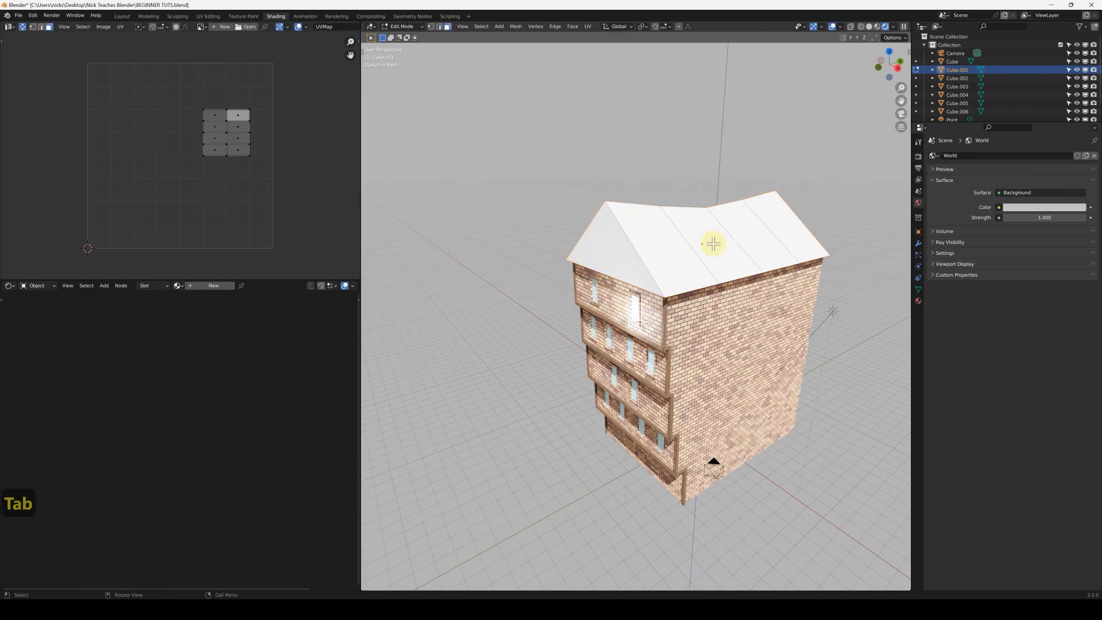
pyautogui.press('a')
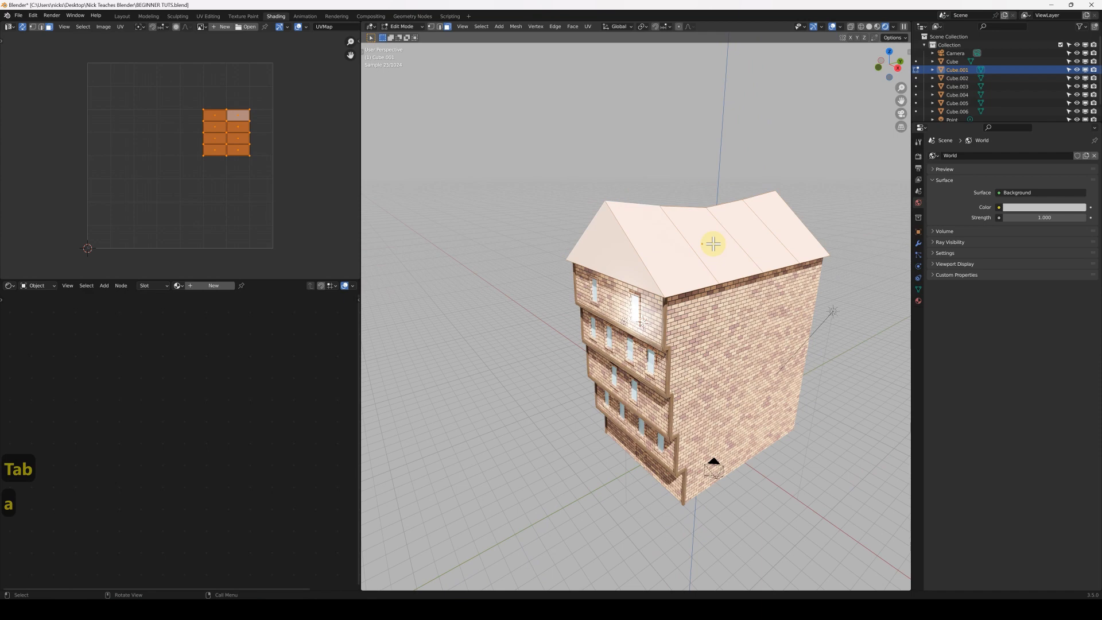
pyautogui.press('u')
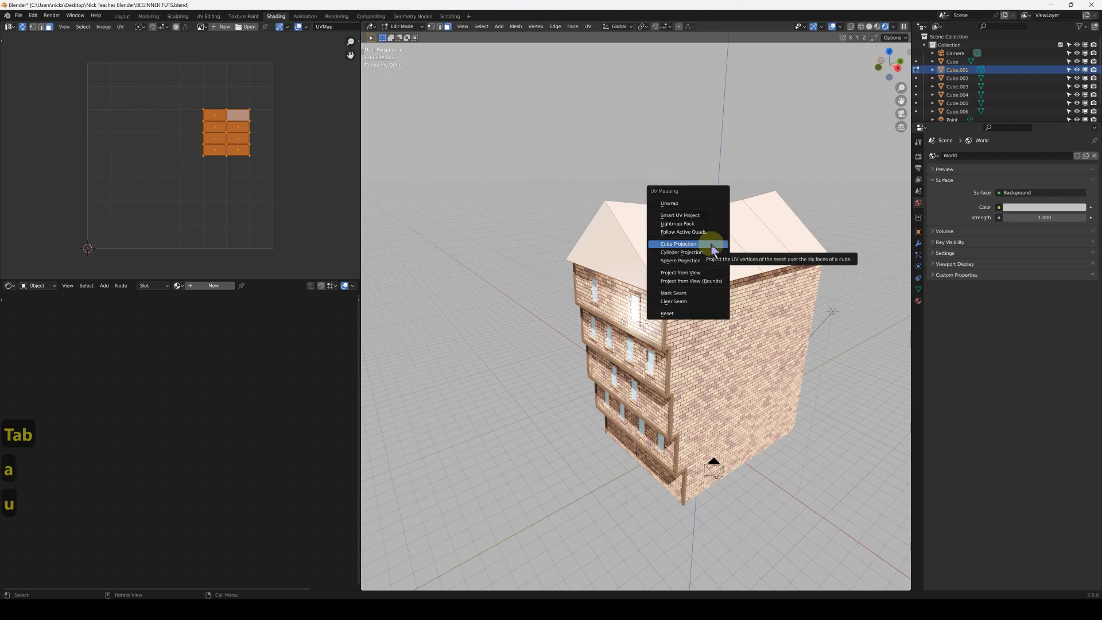
pyautogui.click(710, 246)
pyautogui.press('Tab')
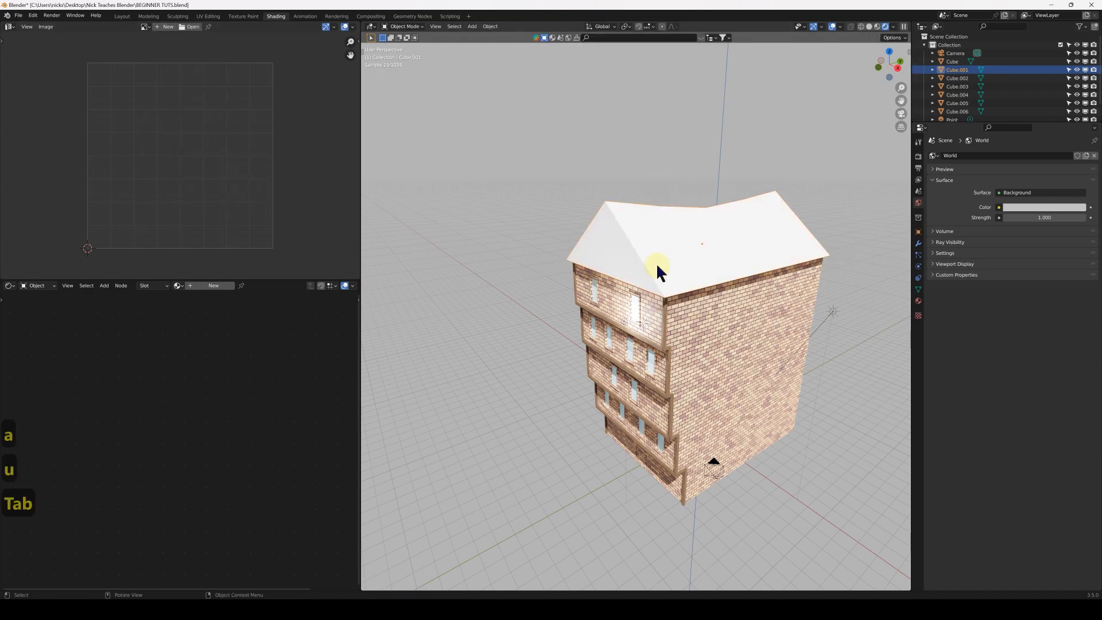
# Link the brick building body's materials to the roof
pyautogui.moveTo(657, 263)
pyautogui.mouseDown(button='middle')
pyautogui.moveTo(658, 252)
pyautogui.moveTo(687, 260)
pyautogui.moveTo(667, 248)
pyautogui.mouseUp(button='middle')
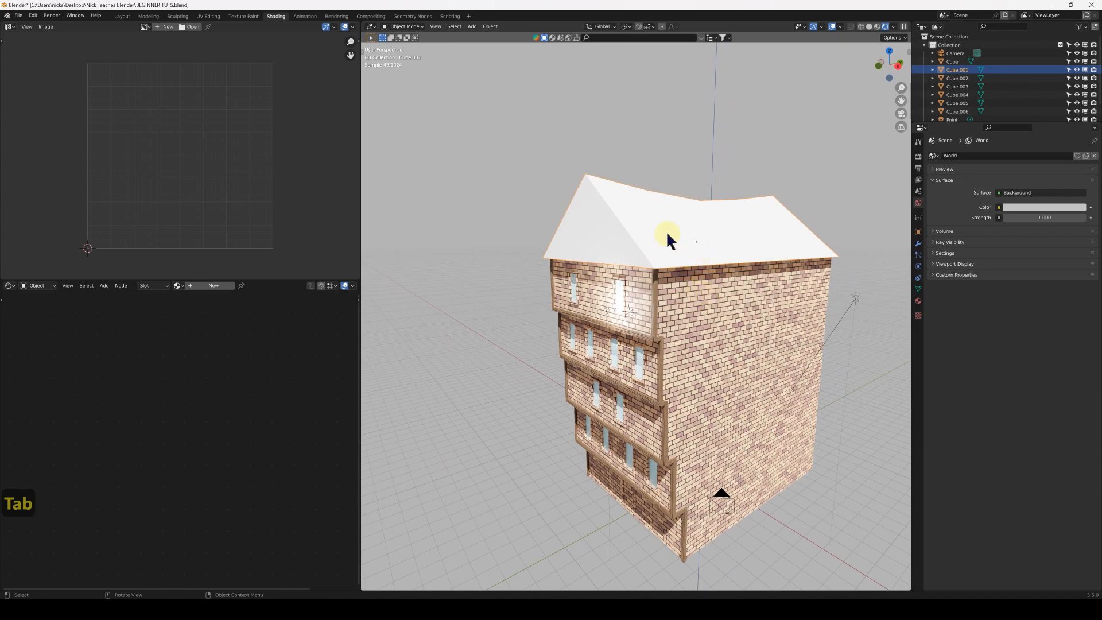
pyautogui.keyDown('shift'); pyautogui.click(702, 309); pyautogui.keyUp('shift')
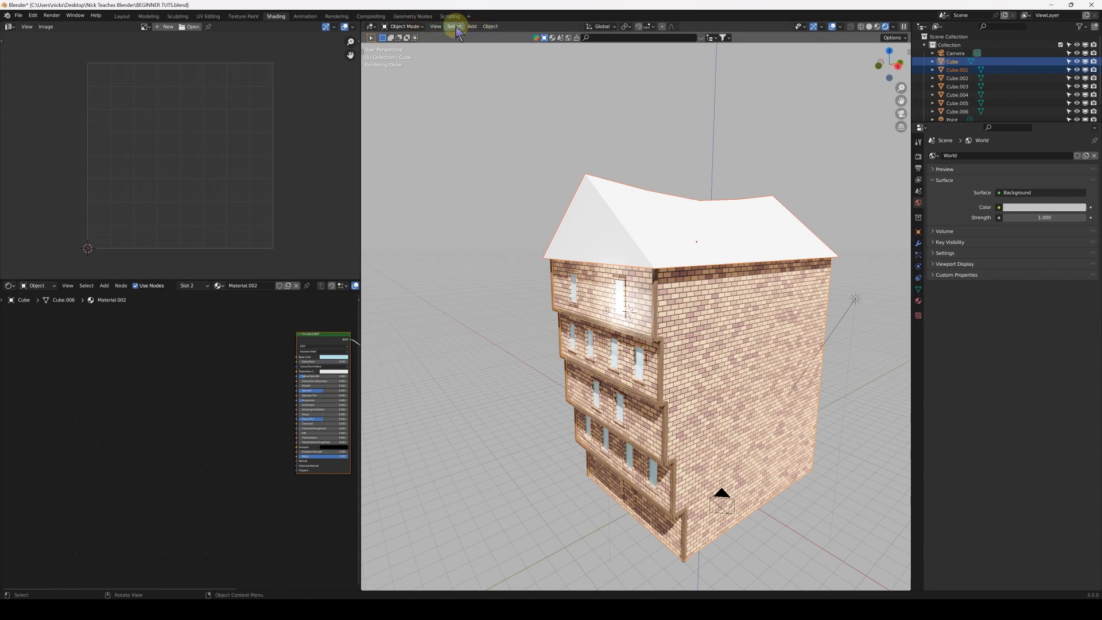
pyautogui.click(490, 27)
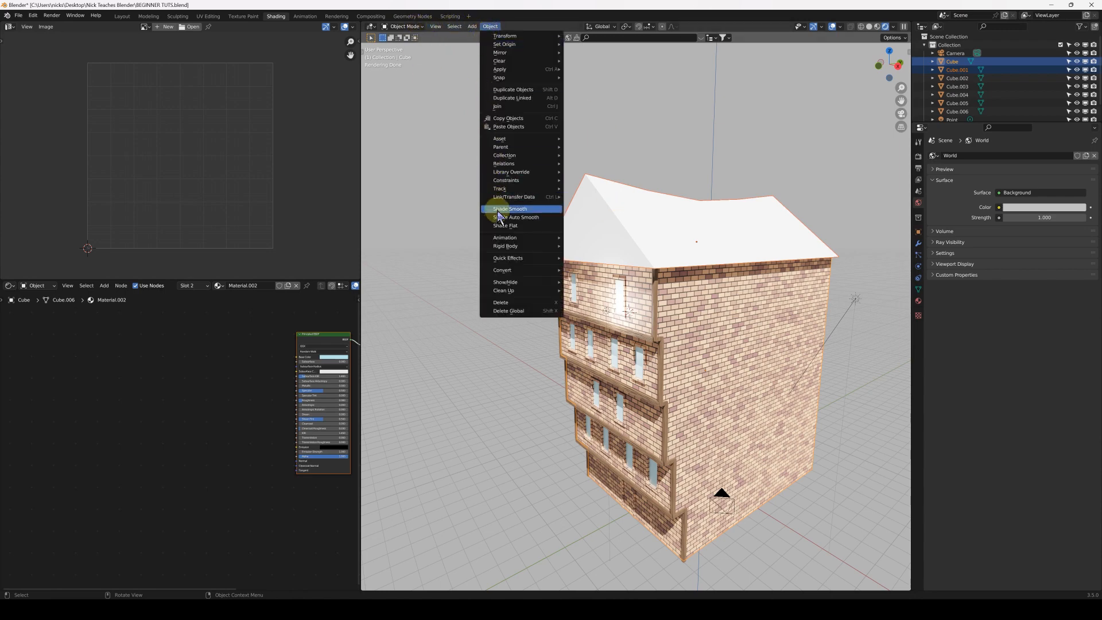
pyautogui.moveTo(518, 199)
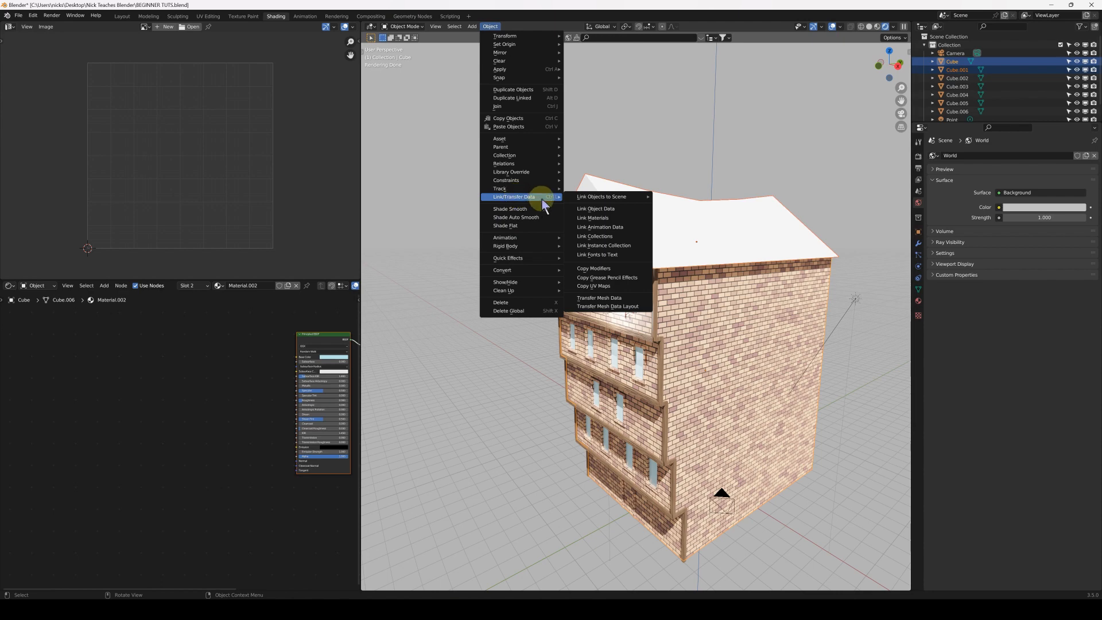
pyautogui.click(619, 218)
# Make the roof's Bricks material a single-user copy, separate from the walls' material
pyautogui.click(701, 240)
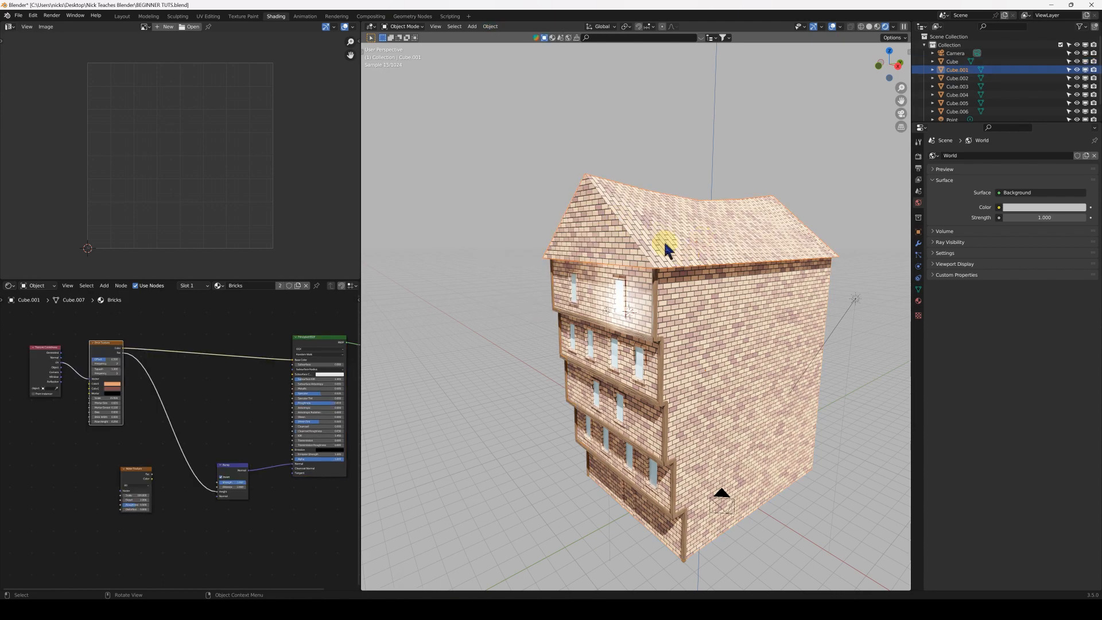
pyautogui.moveTo(640, 319); pyautogui.dragTo(655, 290, button='middle')
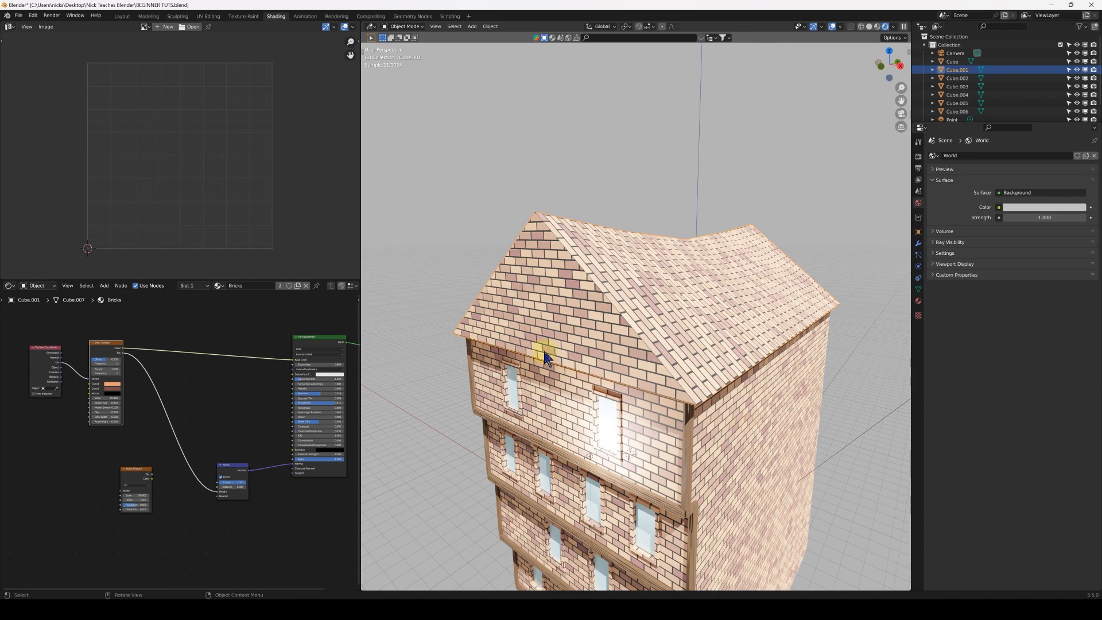
pyautogui.click(279, 286)
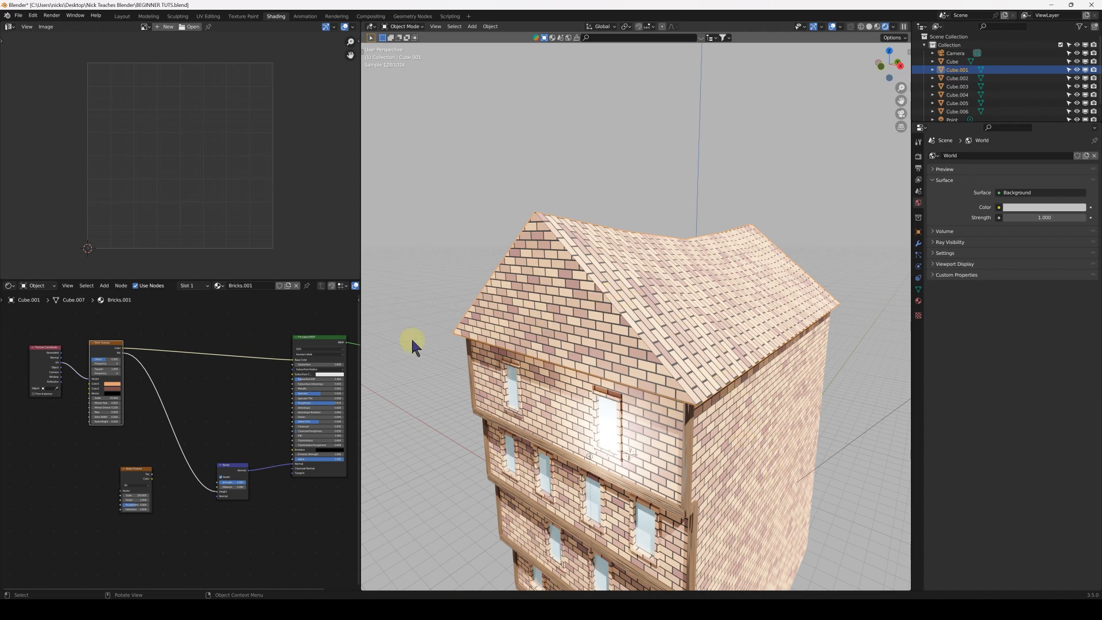
# Set the scale to 5 and the row height to 0.5 on the roof material's Brick Texture node
pyautogui.scroll(2, 98, 419)
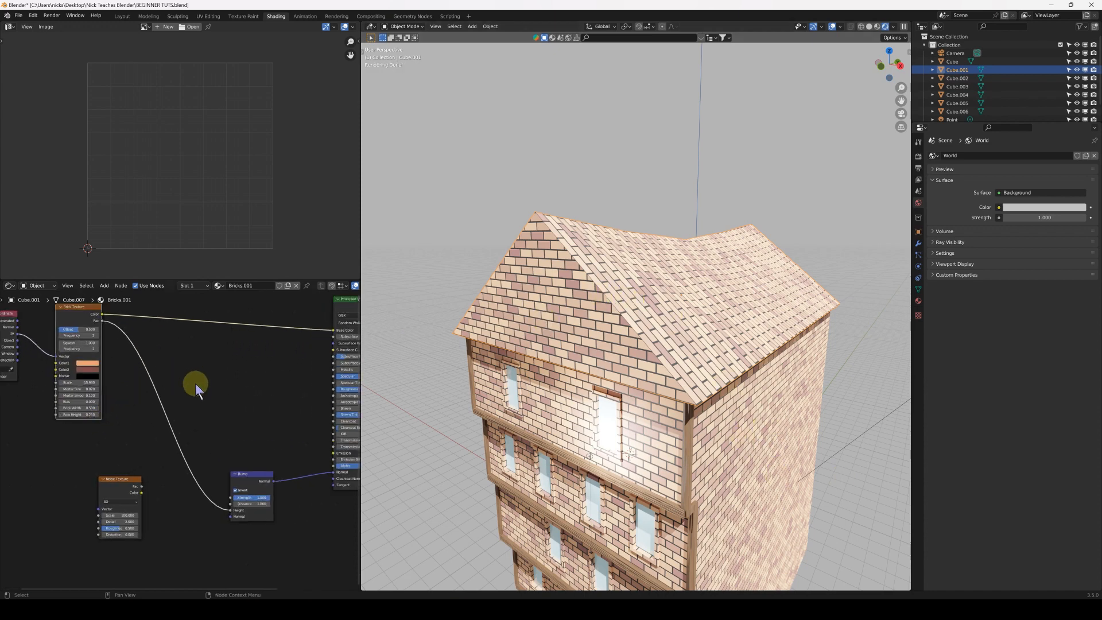
pyautogui.moveTo(29, 408); pyautogui.dragTo(147, 428, button='middle')
pyautogui.scroll(6, 183, 435)
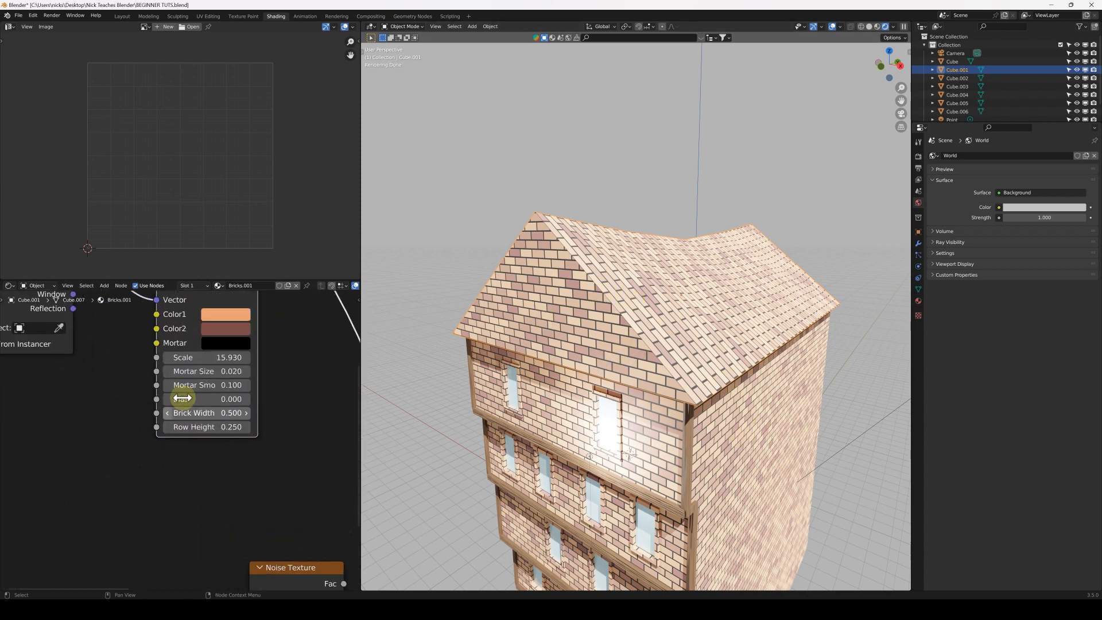
pyautogui.moveTo(193, 382); pyautogui.dragTo(179, 398, button='middle')
pyautogui.moveTo(189, 370); pyautogui.dragTo(195, 370)
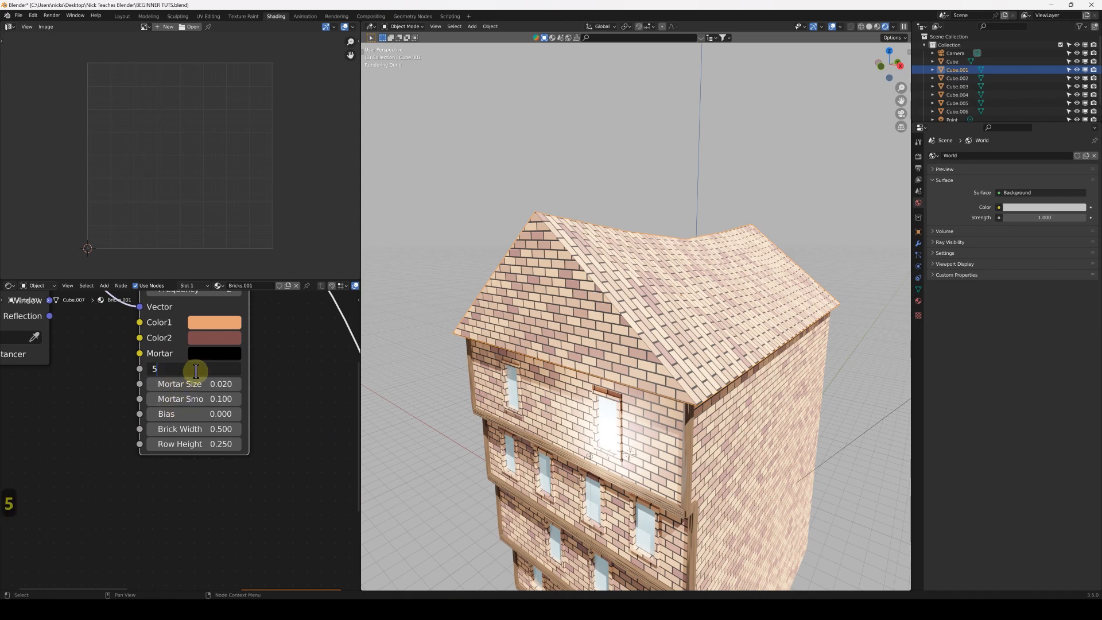
pyautogui.press('Return')
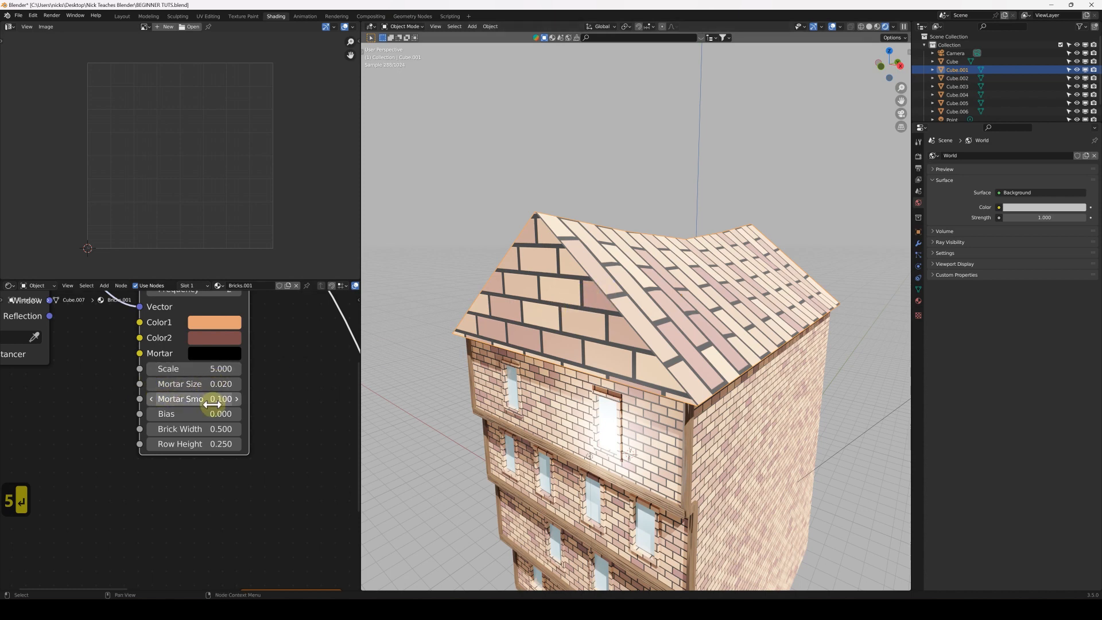
pyautogui.click(210, 444)
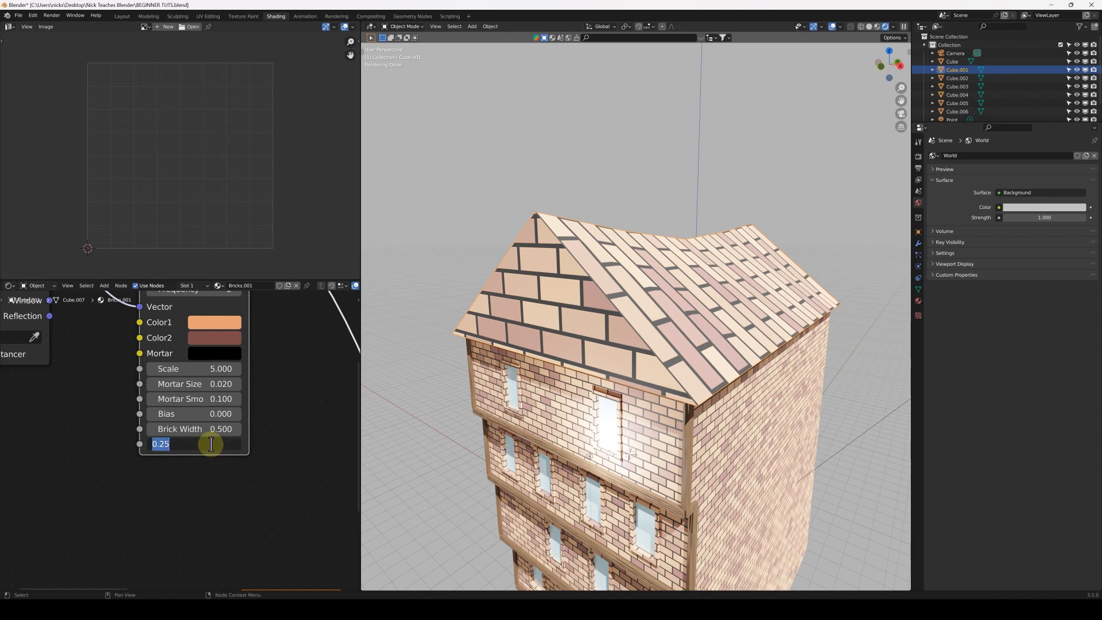
pyautogui.write('.5')
pyautogui.press('Return')
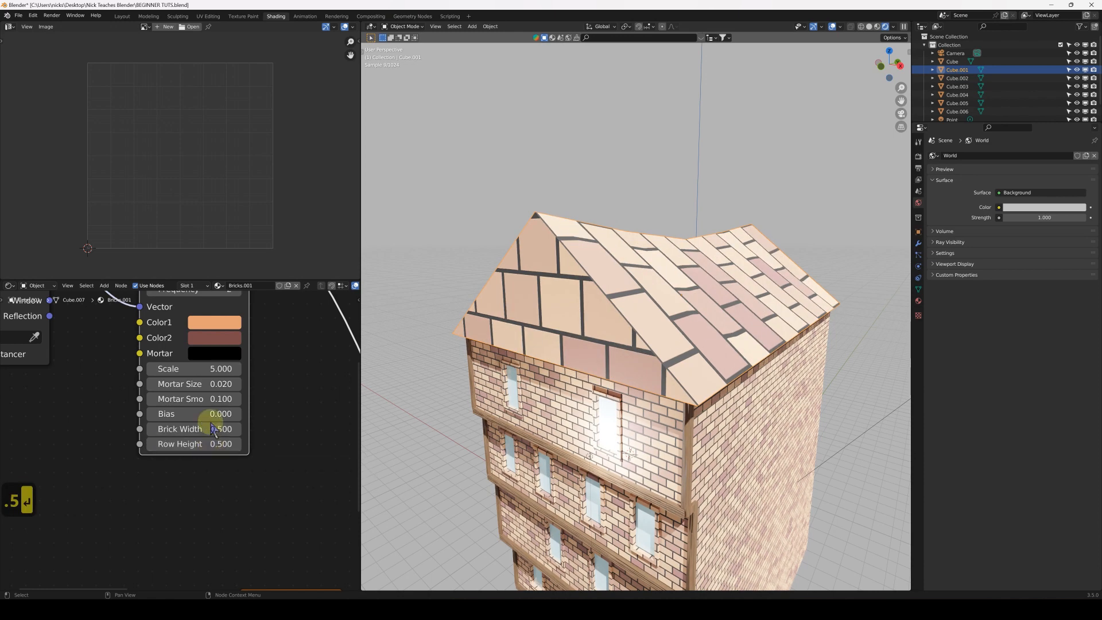
# Inspect the brick pattern's size and direction on the roof's gable and slopes from several angles
pyautogui.moveTo(616, 300); pyautogui.dragTo(559, 314, button='middle')
pyautogui.moveTo(639, 320); pyautogui.dragTo(713, 315, button='middle')
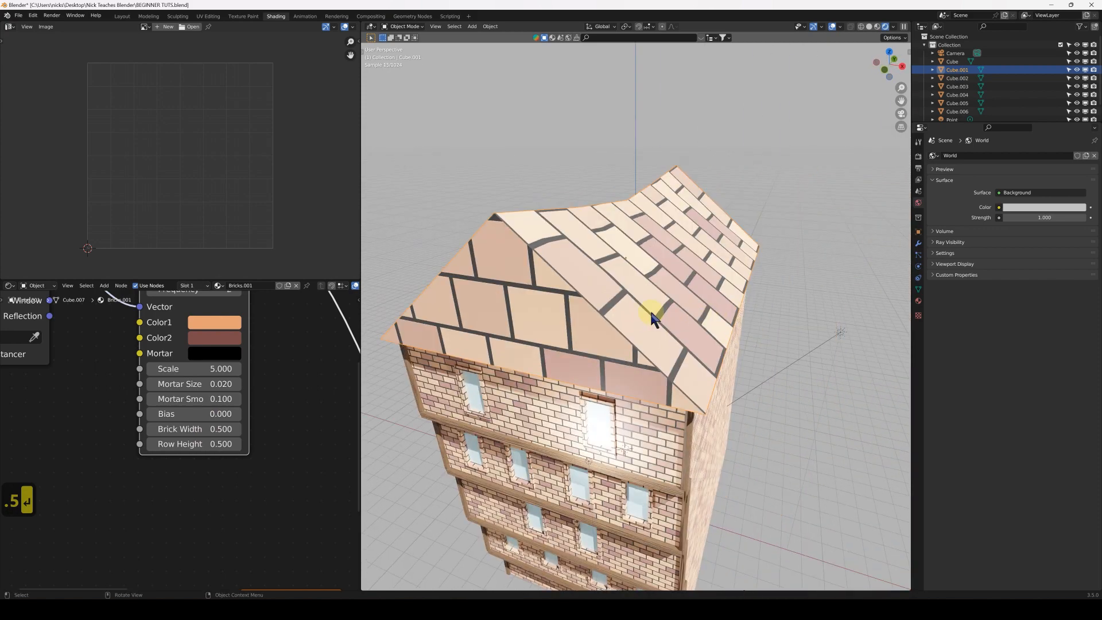
pyautogui.moveTo(645, 281); pyautogui.dragTo(707, 288, button='middle')
pyautogui.scroll(2, 629, 291)
pyautogui.scroll(-2, 631, 292)
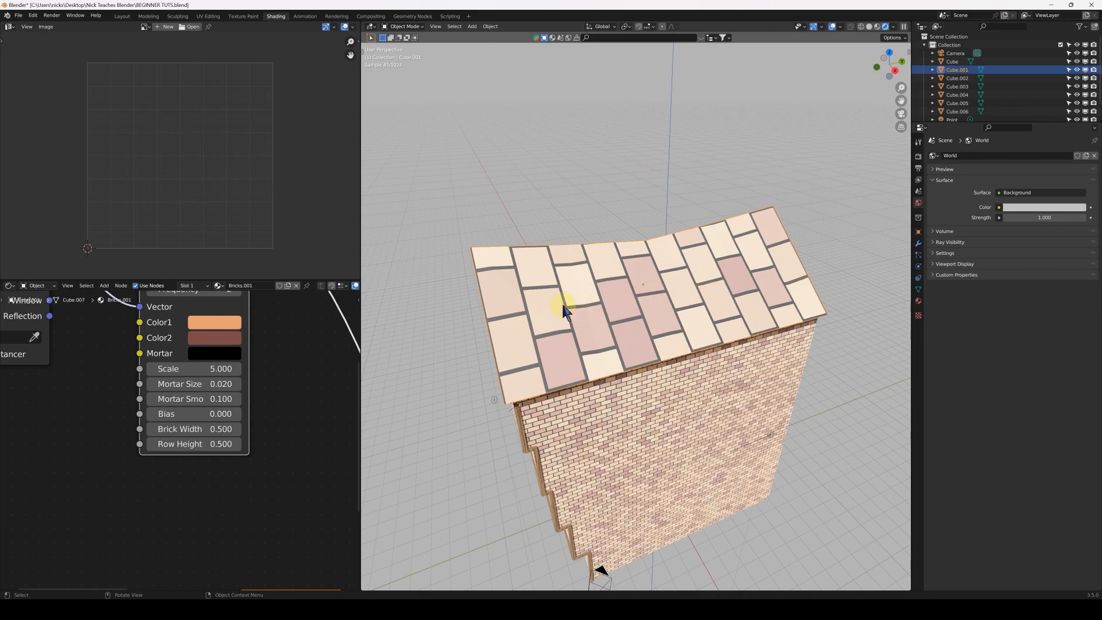
pyautogui.moveTo(561, 308); pyautogui.dragTo(613, 307, button='middle')
pyautogui.scroll(-8, 88, 396)
pyautogui.moveTo(118, 372); pyautogui.dragTo(137, 411, button='middle')
pyautogui.moveTo(525, 334); pyautogui.dragTo(504, 336, button='middle')
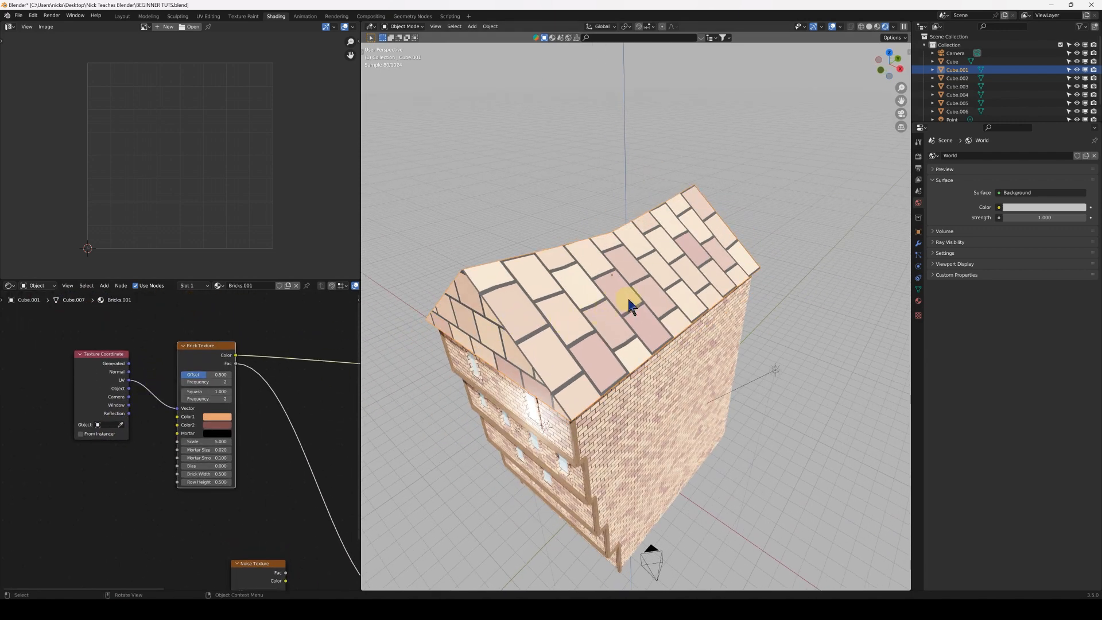
# Edit the roof mesh in solid shading and select all faces along one long slope
pyautogui.press('Tab')
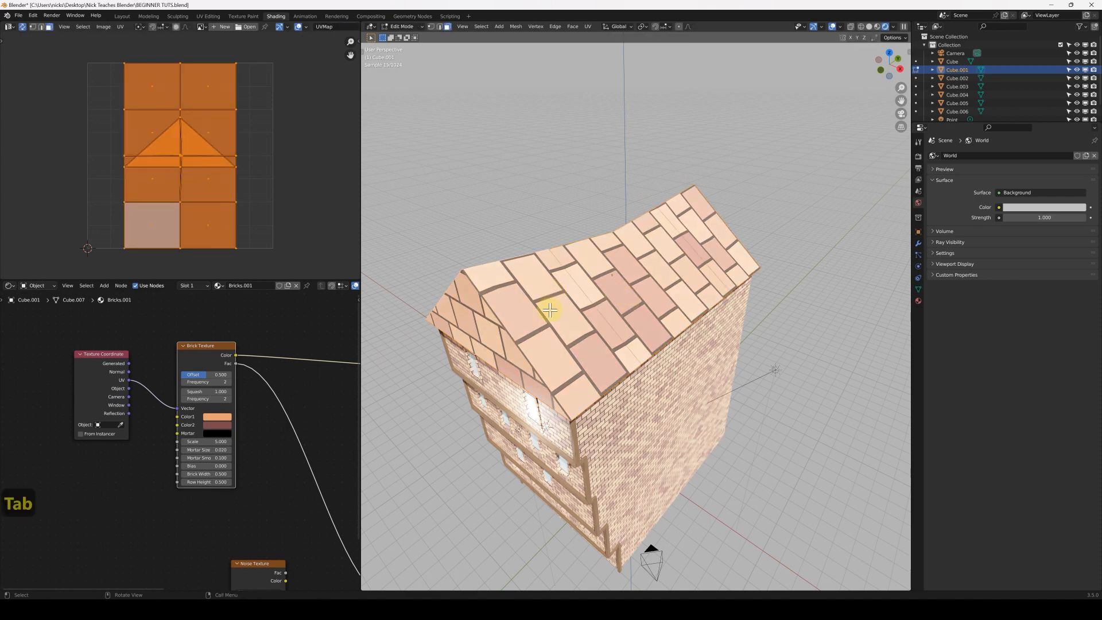
pyautogui.click(574, 304)
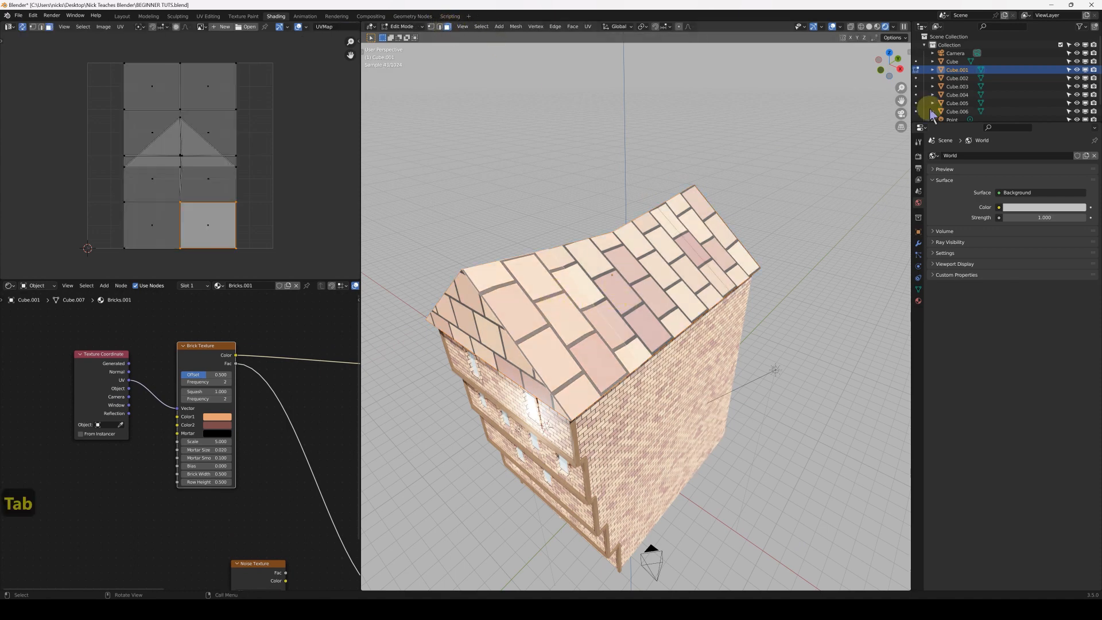
pyautogui.click(870, 27)
pyautogui.click(585, 303)
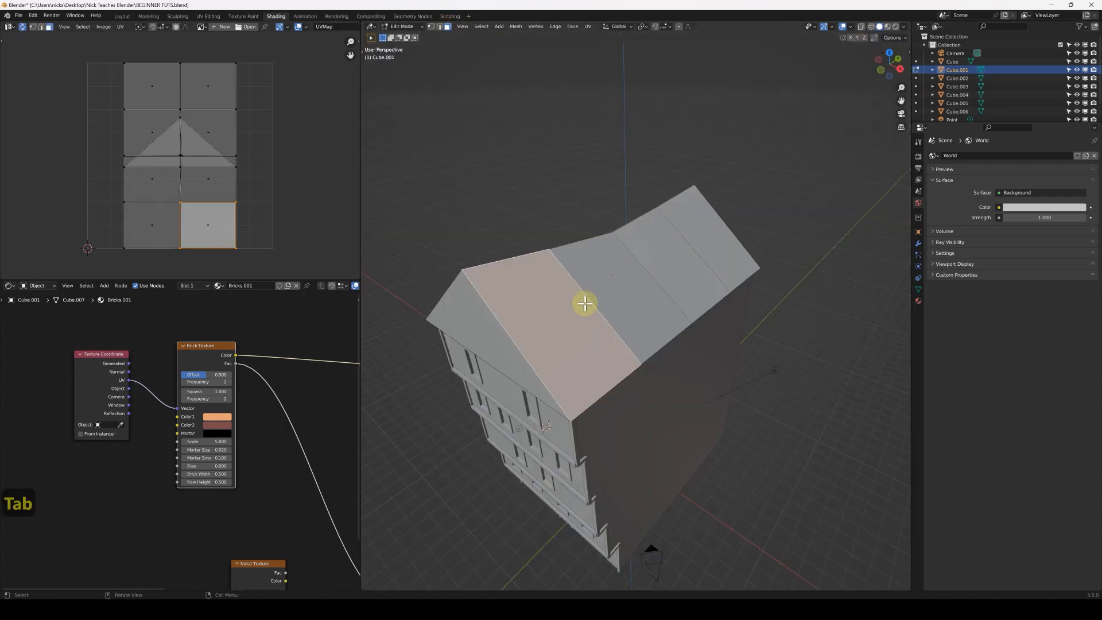
pyautogui.keyDown('shift'); pyautogui.click(622, 280); pyautogui.keyUp('shift')
pyautogui.keyDown('shift'); pyautogui.click(669, 253); pyautogui.keyUp('shift')
pyautogui.keyDown('shift'); pyautogui.click(701, 243); pyautogui.keyUp('shift')
# Add all faces of the opposite roof slope to the selection and show the viewport in Material Preview shading
pyautogui.moveTo(547, 272); pyautogui.dragTo(631, 271, button='middle')
pyautogui.keyDown('shift'); pyautogui.click(507, 312); pyautogui.keyUp('shift')
pyautogui.keyDown('shift'); pyautogui.click(485, 263); pyautogui.keyUp('shift')
pyautogui.keyDown('shift'); pyautogui.click(463, 239); pyautogui.keyUp('shift')
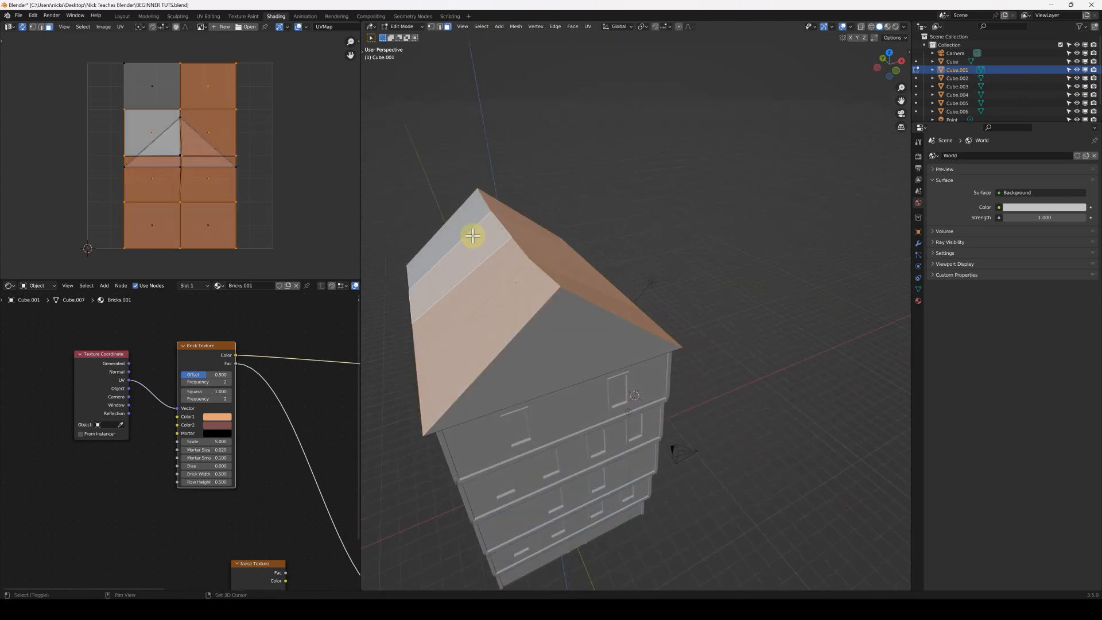
pyautogui.keyDown('shift'); pyautogui.click(467, 222); pyautogui.keyUp('shift')
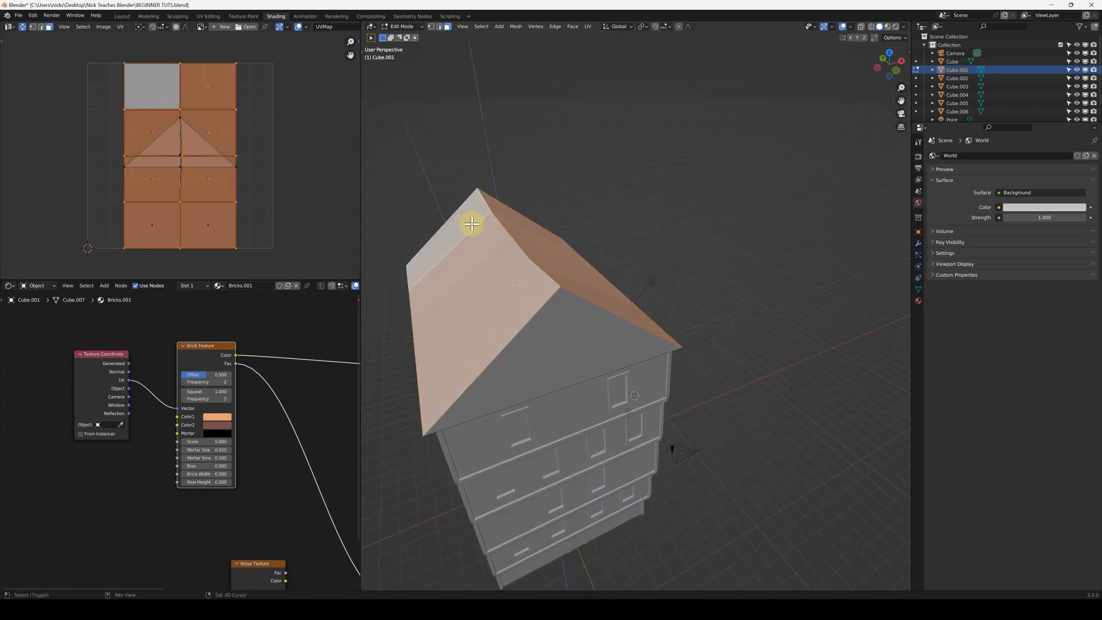
pyautogui.click(887, 26)
pyautogui.moveTo(544, 277); pyautogui.dragTo(657, 440, button='middle')
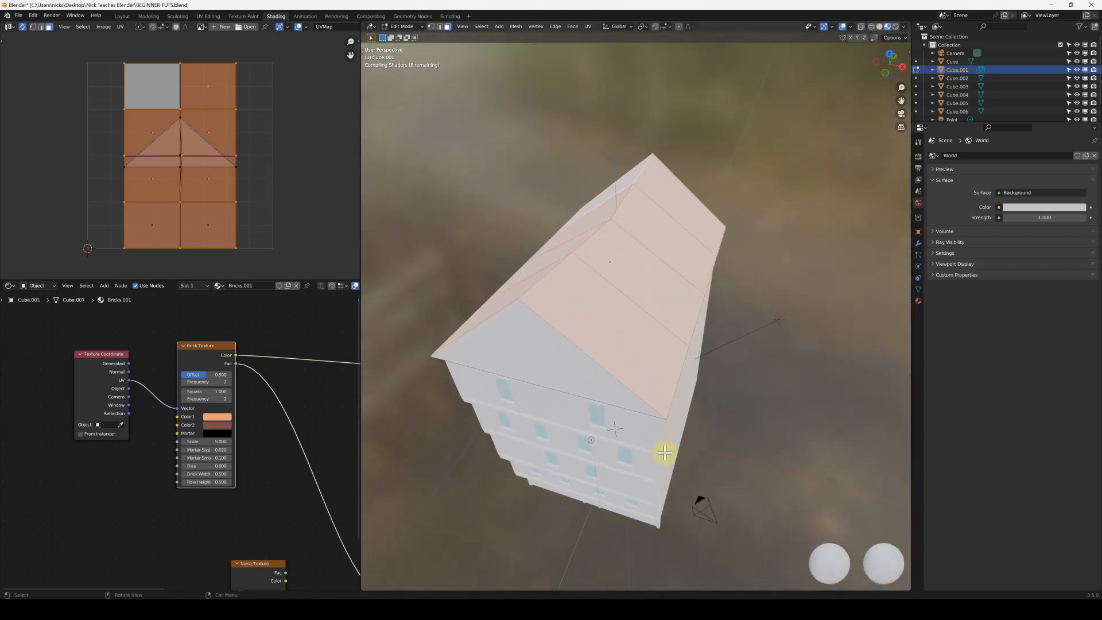
# Rotate the UVs of the selected roof slope faces by 90° and return to Object Mode
pyautogui.moveTo(656, 386); pyautogui.dragTo(739, 350, button='middle')
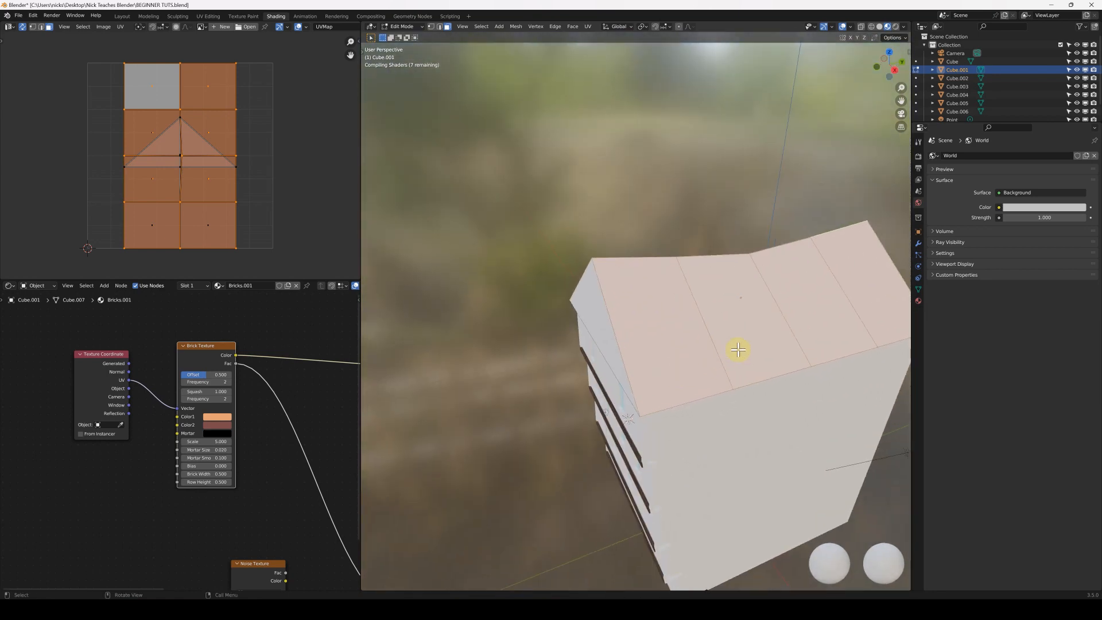
pyautogui.moveTo(640, 350); pyautogui.dragTo(519, 293, button='middle')
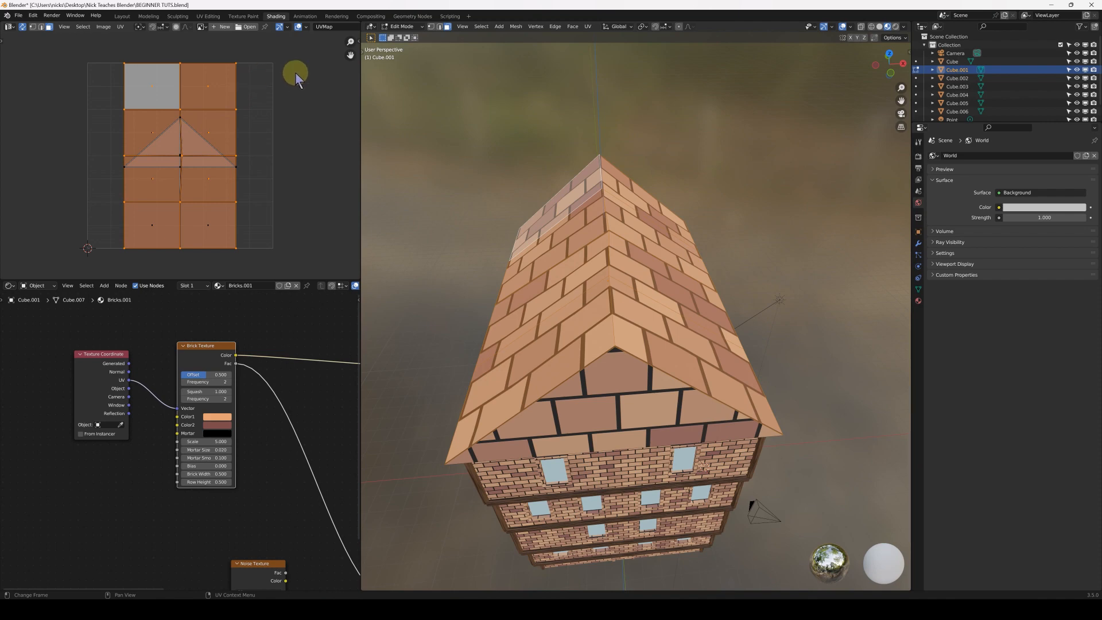
pyautogui.press('r')
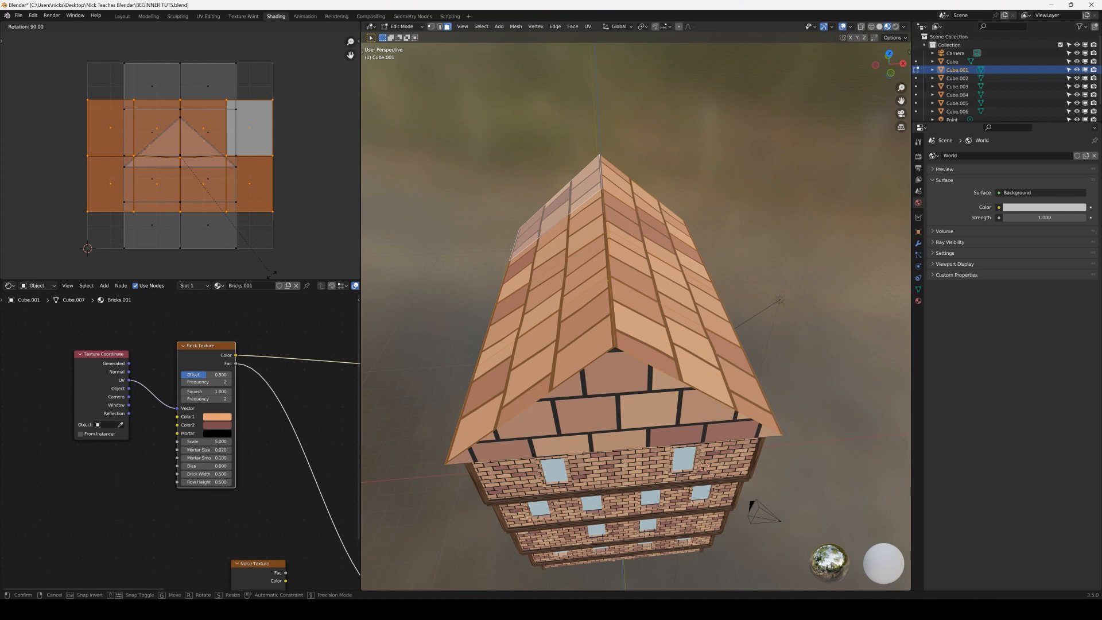
pyautogui.click(272, 276)
pyautogui.moveTo(595, 263); pyautogui.dragTo(504, 253, button='middle')
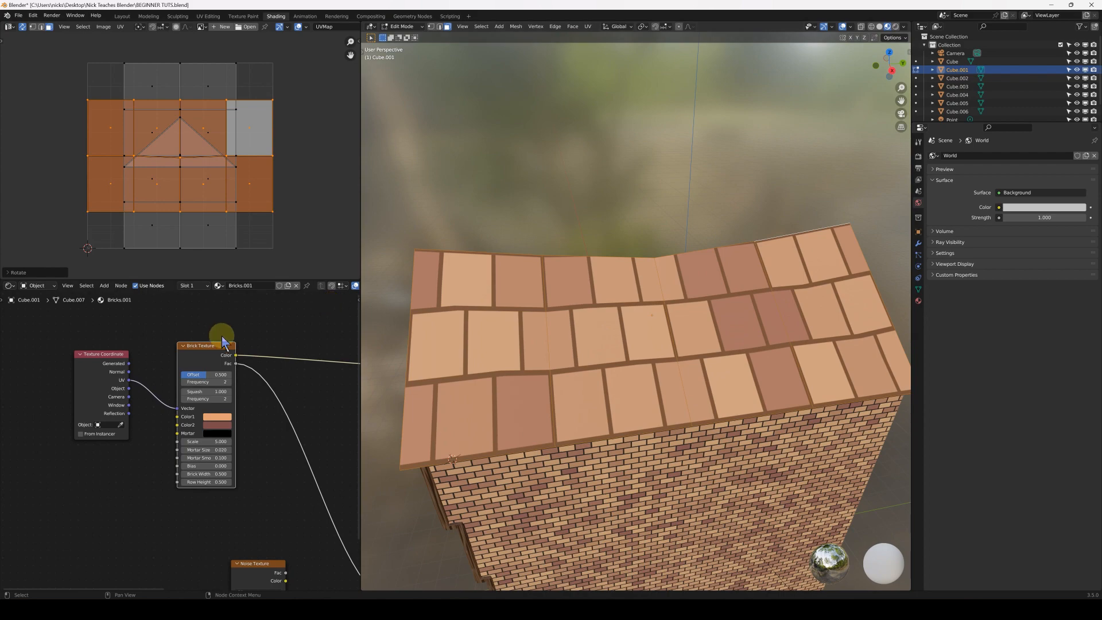
pyautogui.press('Tab')
# Set the scale of the roof material's Brick Texture node to 10
pyautogui.moveTo(597, 310); pyautogui.dragTo(508, 313, button='middle')
pyautogui.scroll(2, 179, 437)
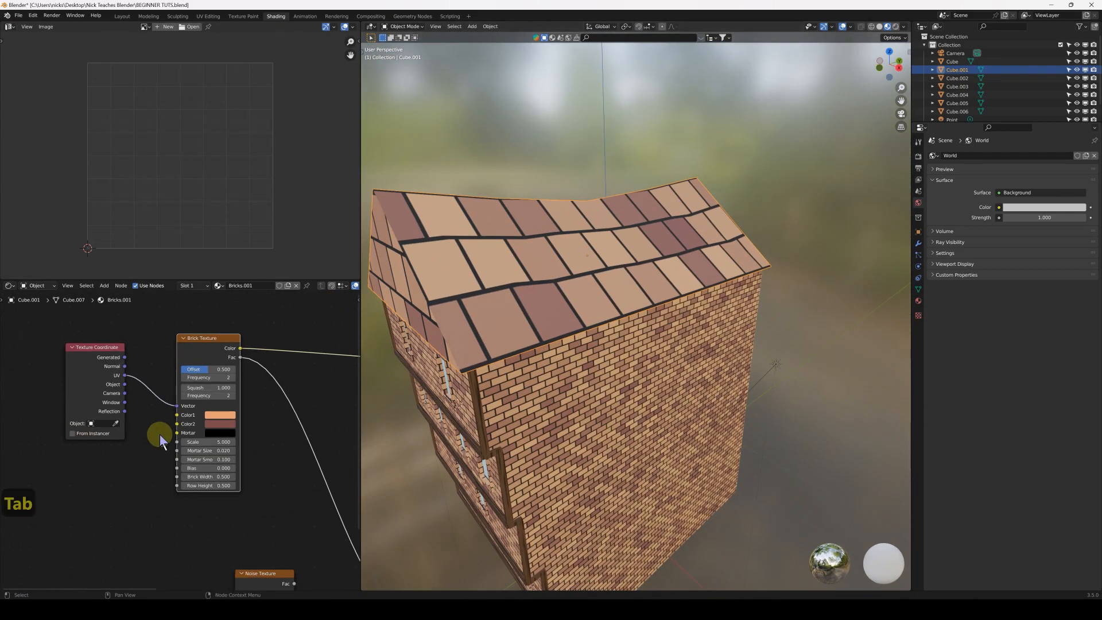
pyautogui.click(211, 442)
pyautogui.write('10')
pyautogui.press('Return')
pyautogui.moveTo(576, 285); pyautogui.dragTo(530, 298, button='middle')
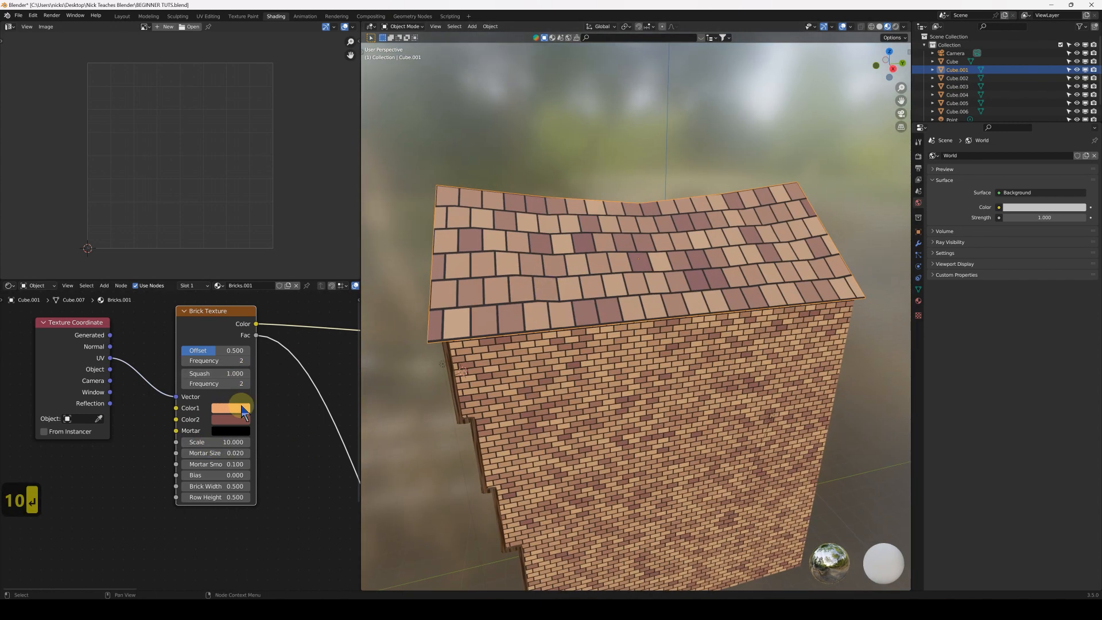
# Desaturate the roof's Brick Texture colors, making Color1 a pale peach and lowering Color2's saturation to about 0.433
pyautogui.click(230, 408)
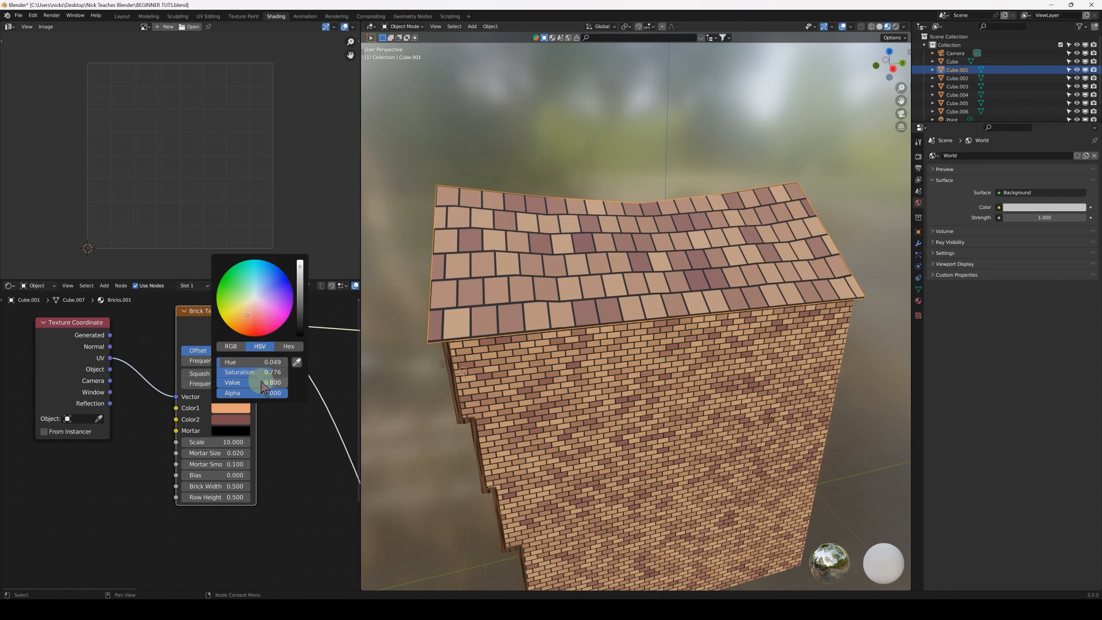
pyautogui.moveTo(270, 372); pyautogui.dragTo(249, 372)
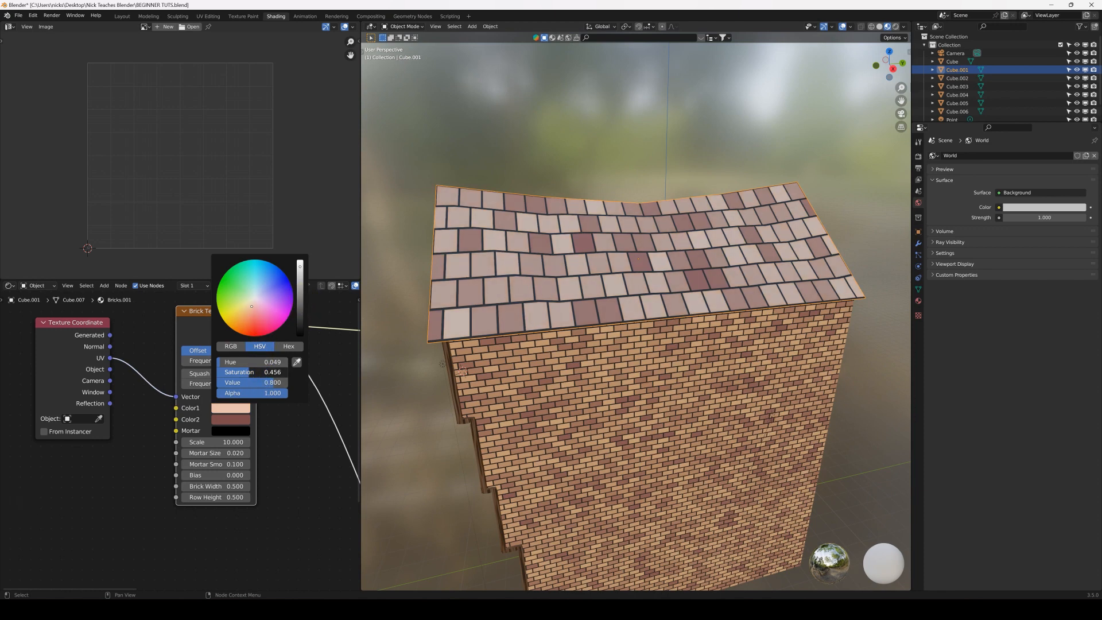
pyautogui.click(241, 420)
pyautogui.moveTo(262, 383); pyautogui.dragTo(255, 382)
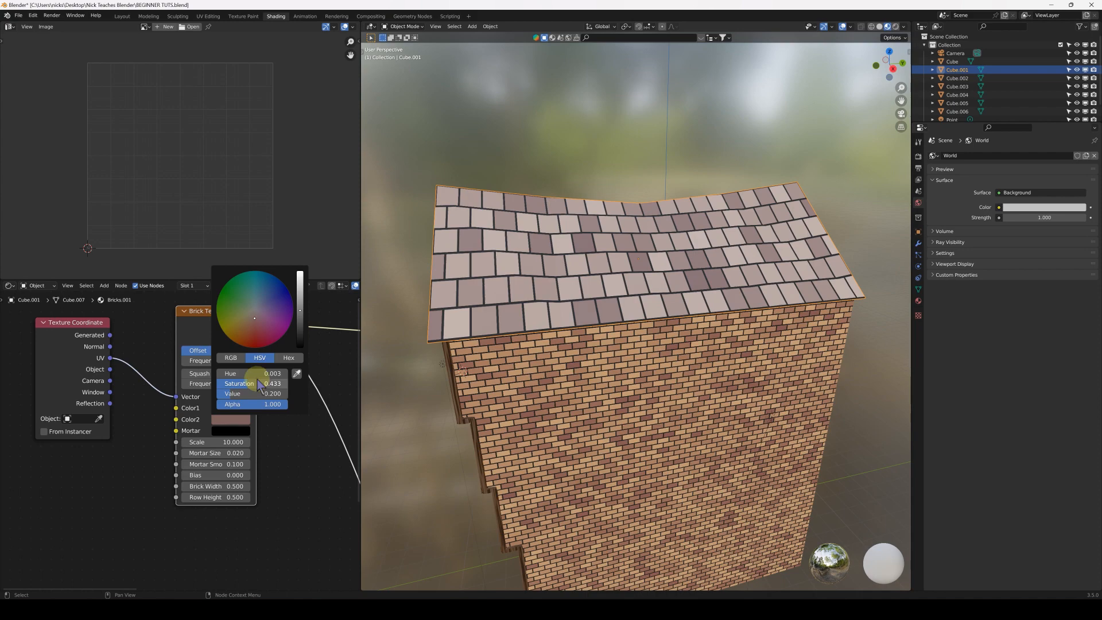
pyautogui.moveTo(508, 275); pyautogui.dragTo(534, 287, button='middle')
pyautogui.moveTo(448, 260); pyautogui.dragTo(541, 296, button='middle')
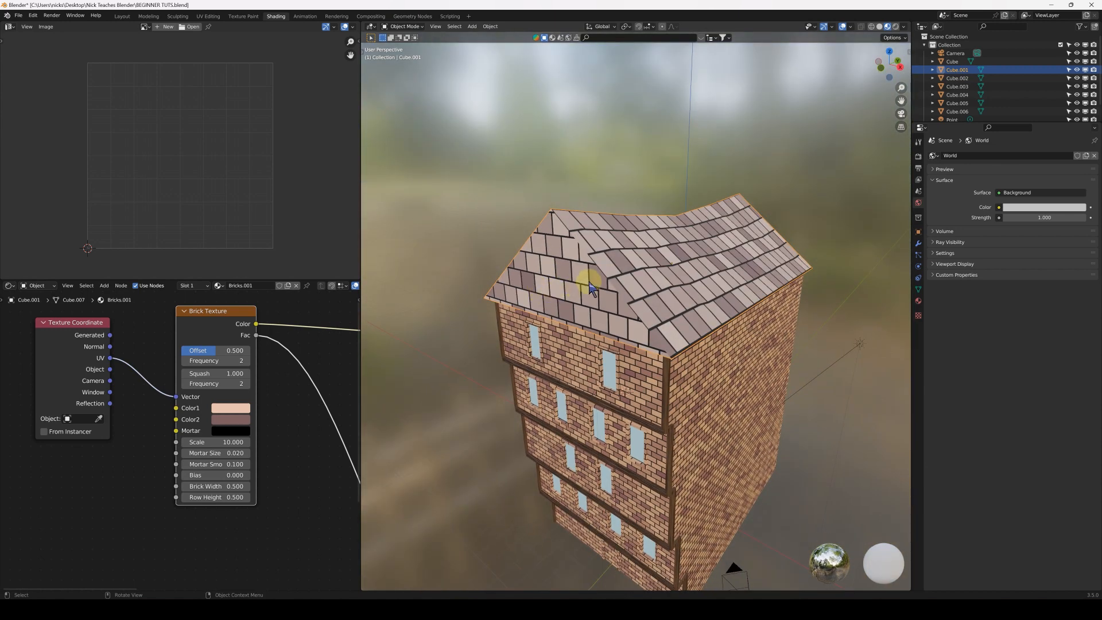
# In solid shading, duplicate the roof mesh's selected slope faces in place and separate the copy into its own object
pyautogui.click(880, 27)
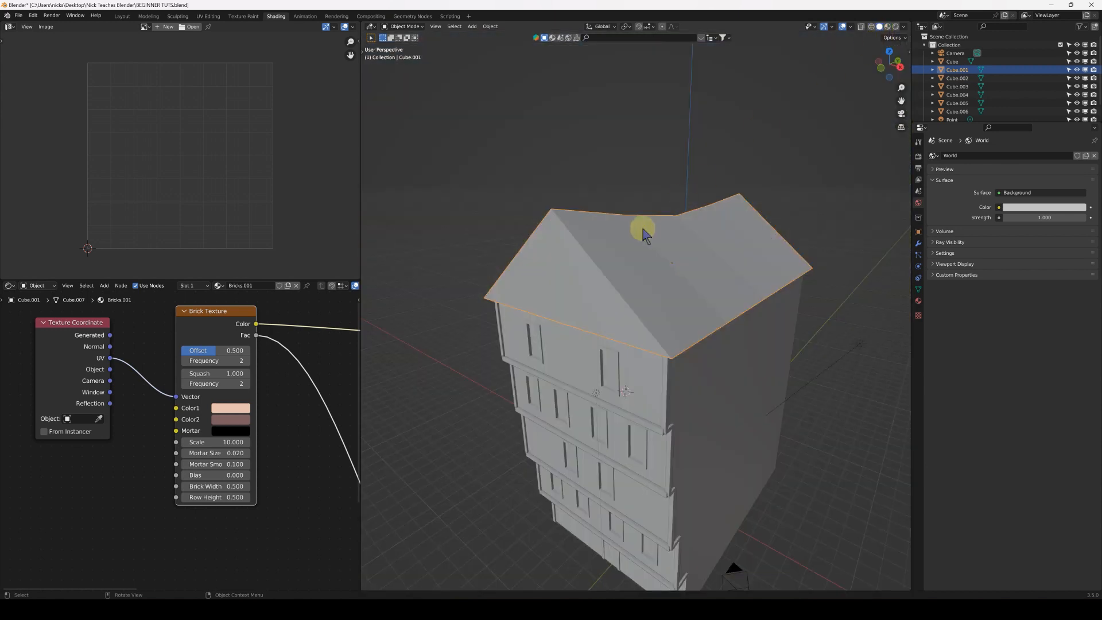
pyautogui.moveTo(652, 254); pyautogui.dragTo(699, 307, button='middle')
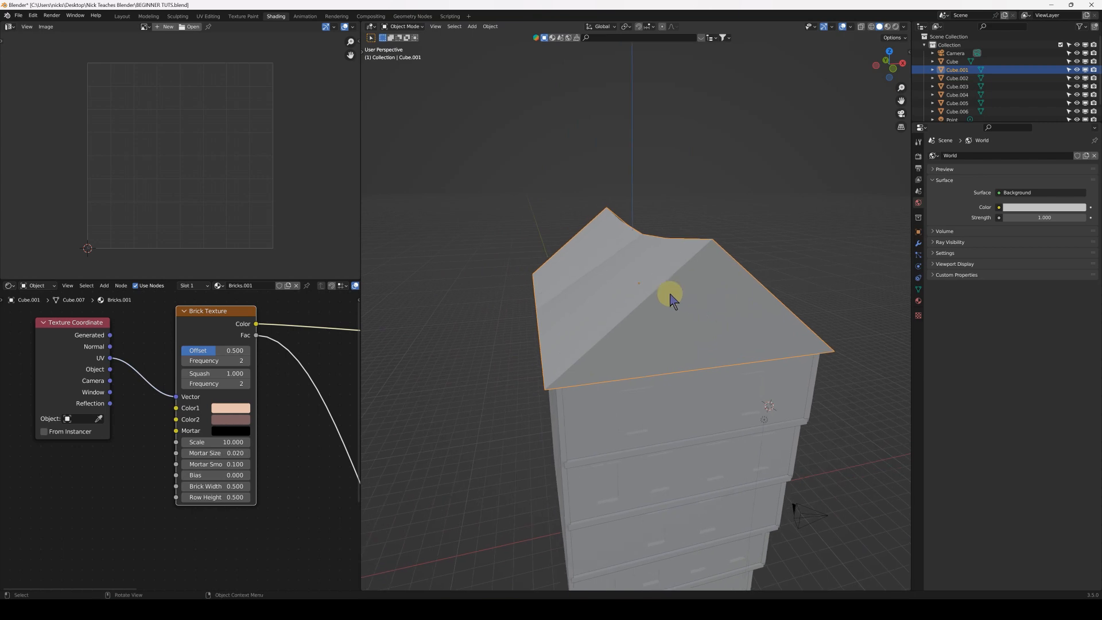
pyautogui.press('Tab')
pyautogui.moveTo(625, 283); pyautogui.dragTo(515, 246, button='middle')
pyautogui.moveTo(605, 256); pyautogui.dragTo(645, 274, button='middle')
pyautogui.moveTo(582, 286); pyautogui.dragTo(622, 265, button='middle')
pyautogui.hotkey('shift', 'd')
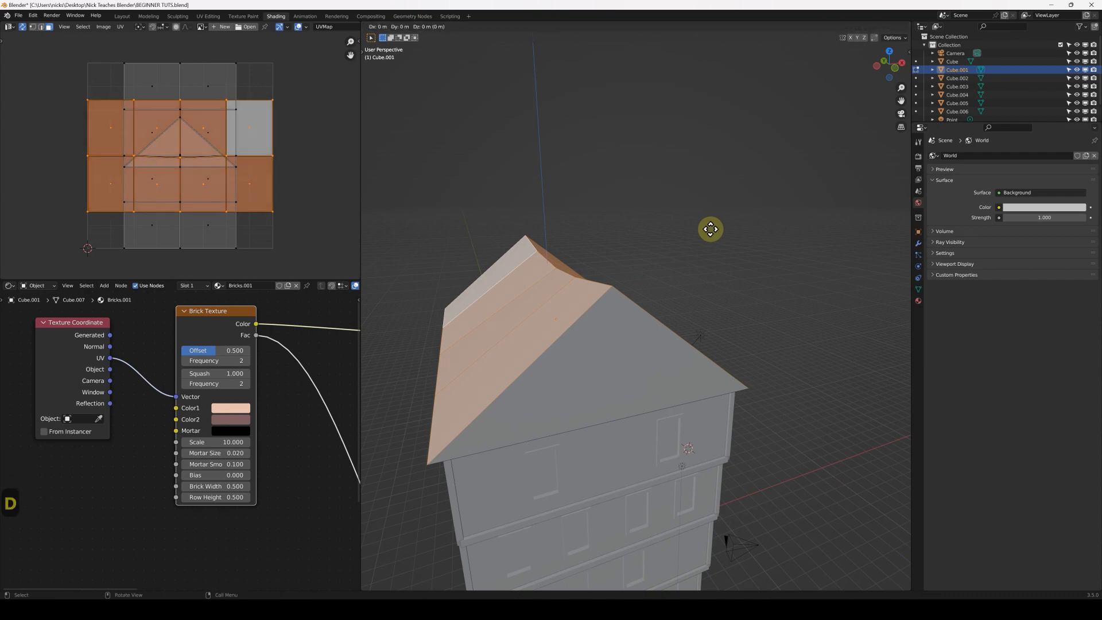
pyautogui.press('Return')
pyautogui.press('p')
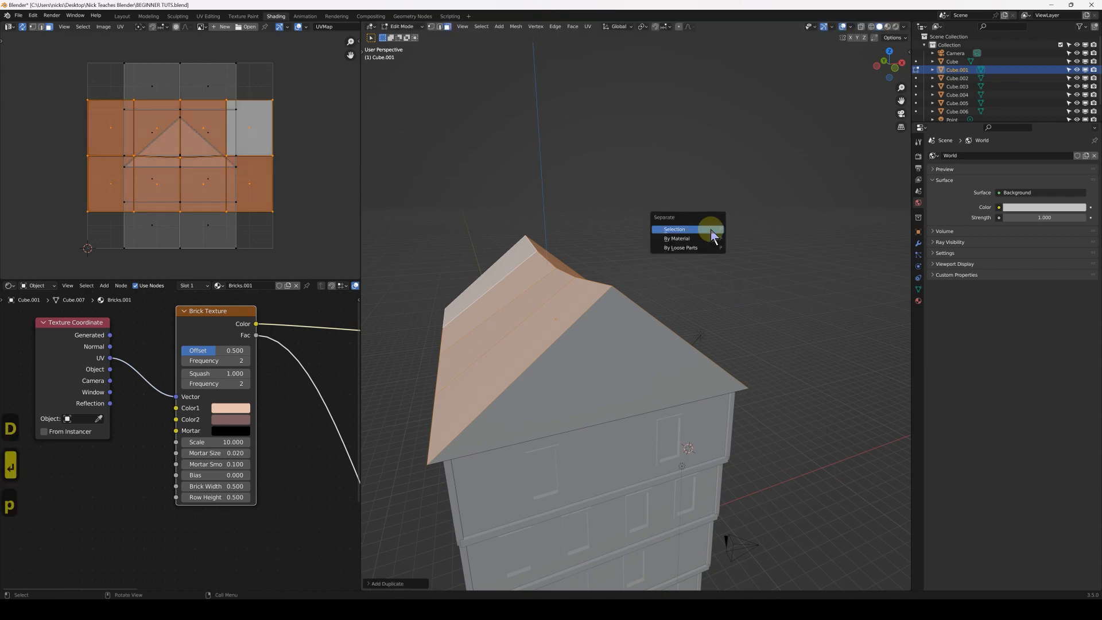
pyautogui.click(711, 229)
pyautogui.press('Tab')
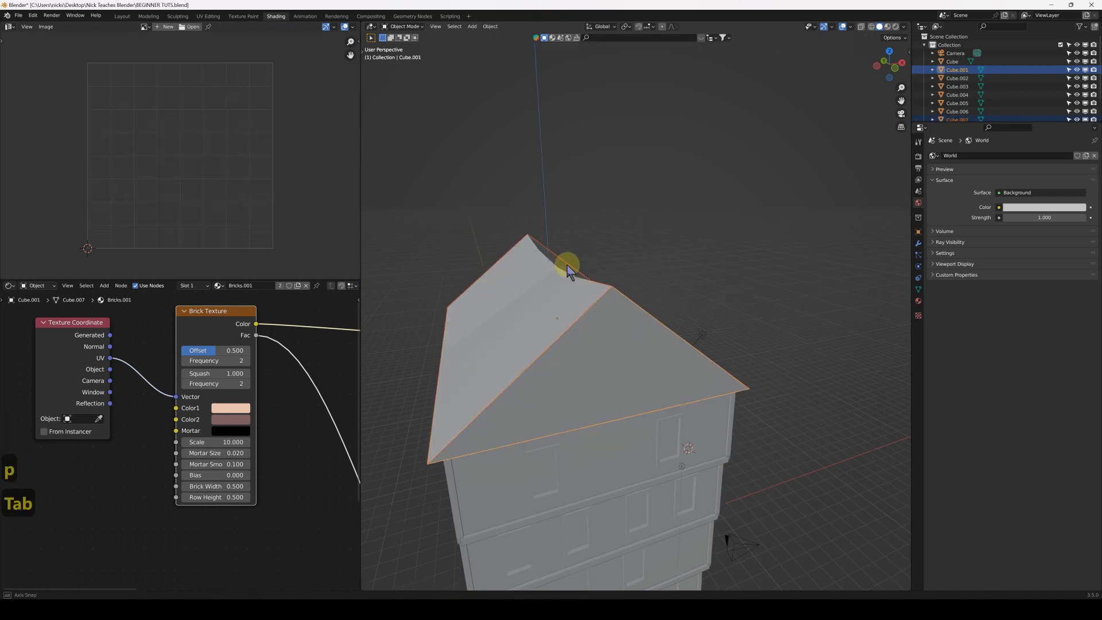
# Select the original roof object and try moving it away from the separated slopes
pyautogui.moveTo(578, 258); pyautogui.dragTo(663, 315, button='middle')
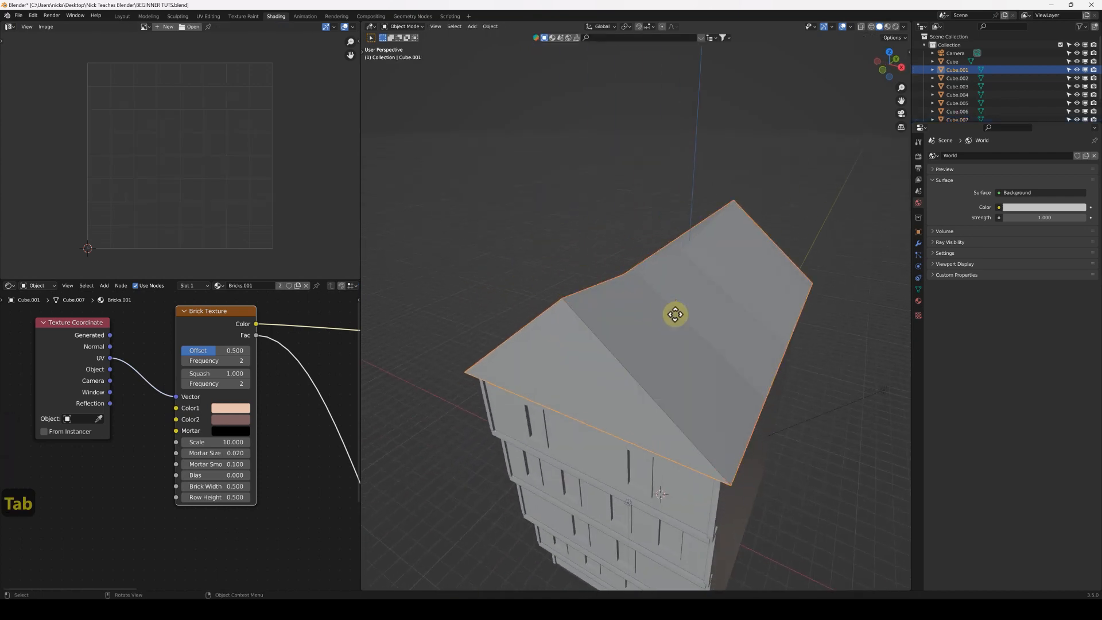
pyautogui.press('g')
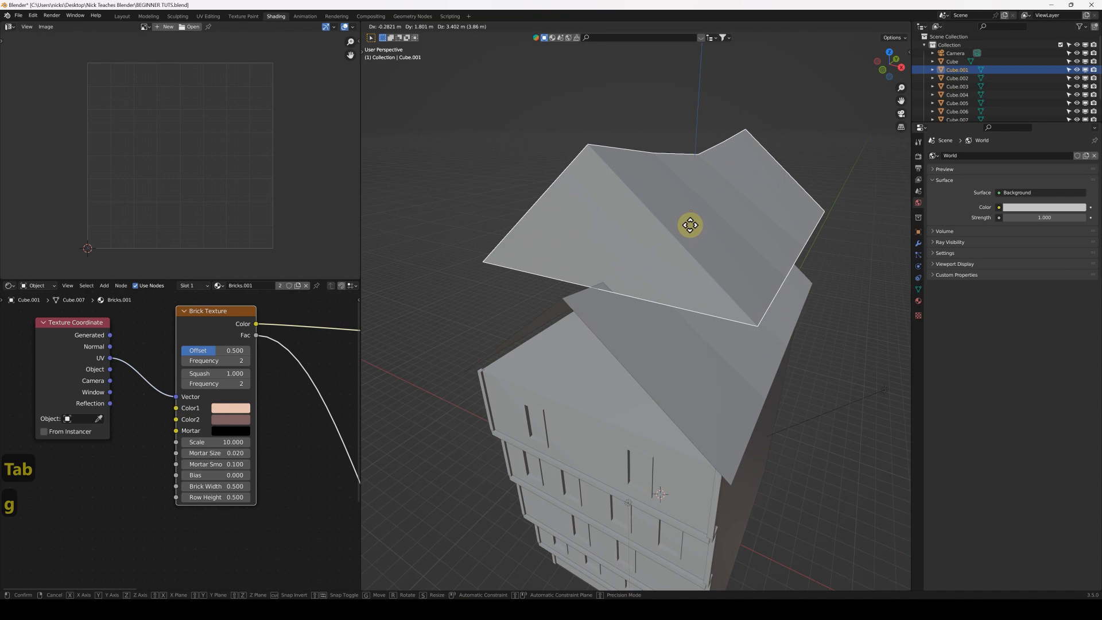
pyautogui.rightClick(690, 225)
pyautogui.press('g')
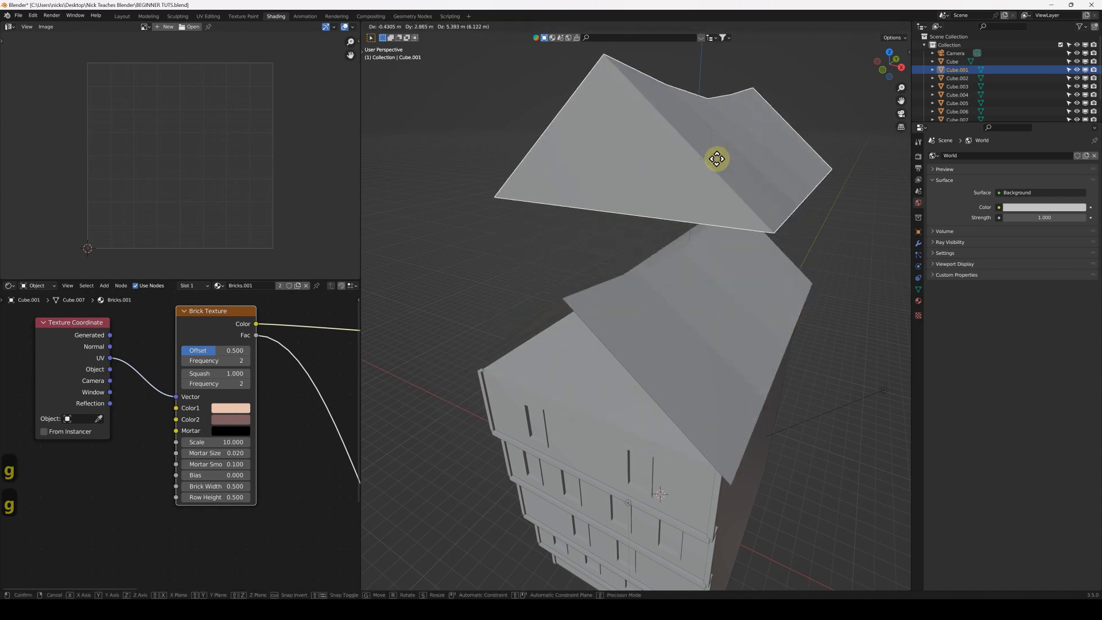
pyautogui.rightClick(712, 207)
# Isolate the original roof in local view and delete its triangular gable faces
pyautogui.press('/')
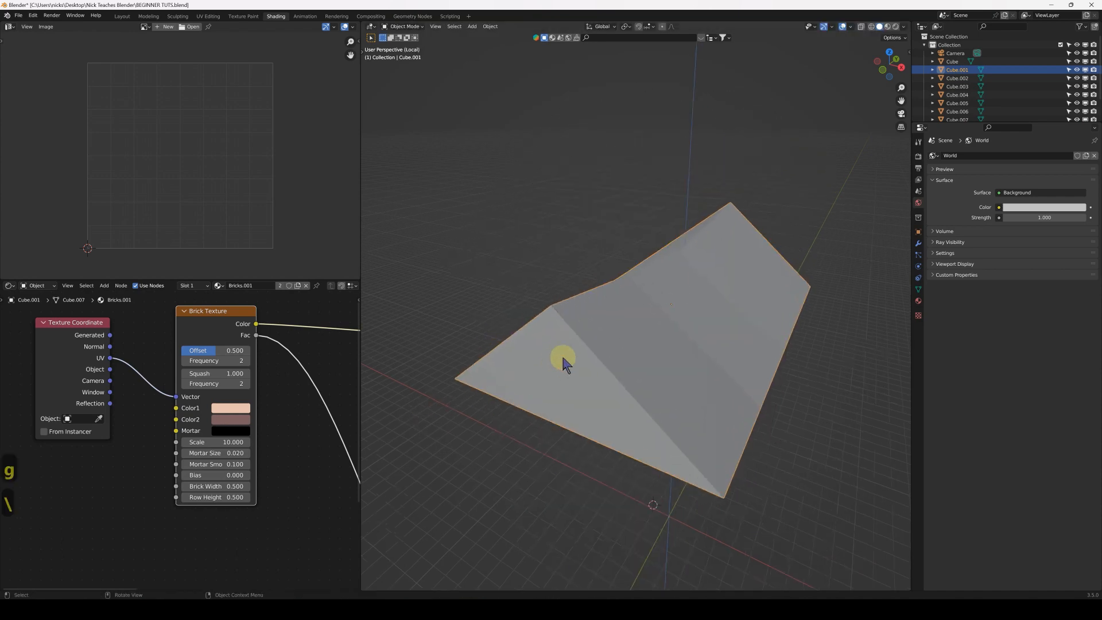
pyautogui.moveTo(522, 418); pyautogui.dragTo(593, 276, button='middle')
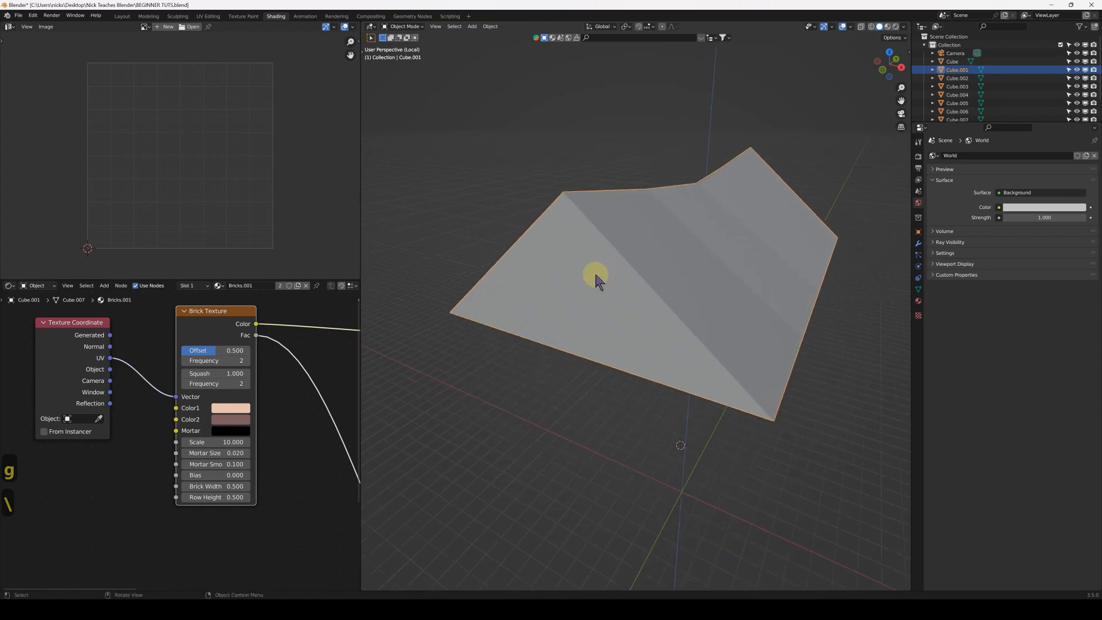
pyautogui.press('Tab')
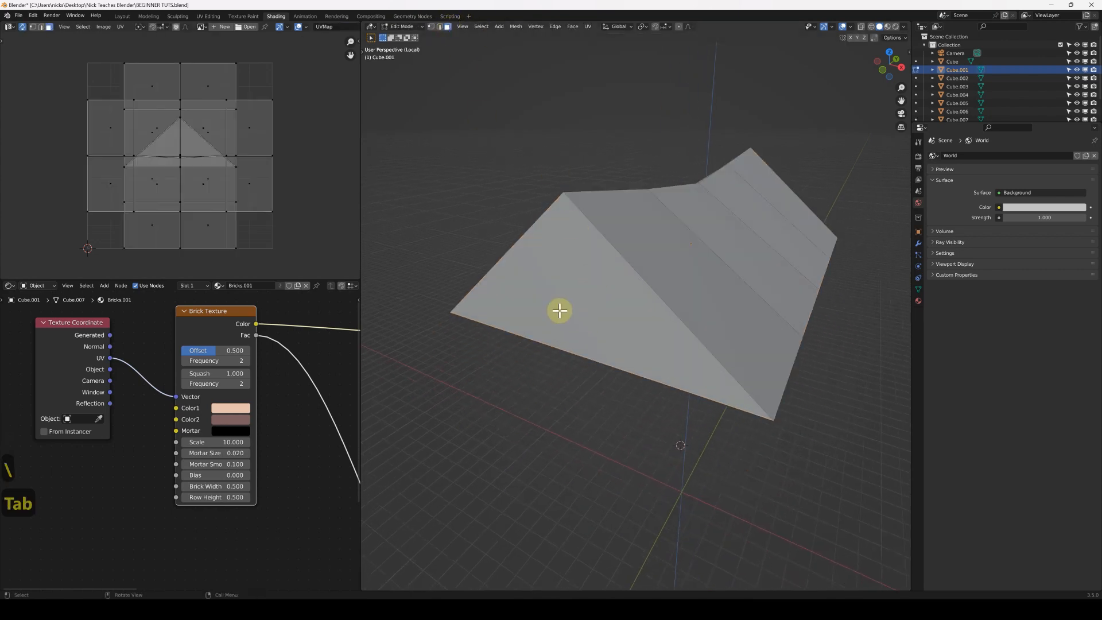
pyautogui.press('a')
pyautogui.moveTo(763, 219); pyautogui.dragTo(759, 248, button='middle')
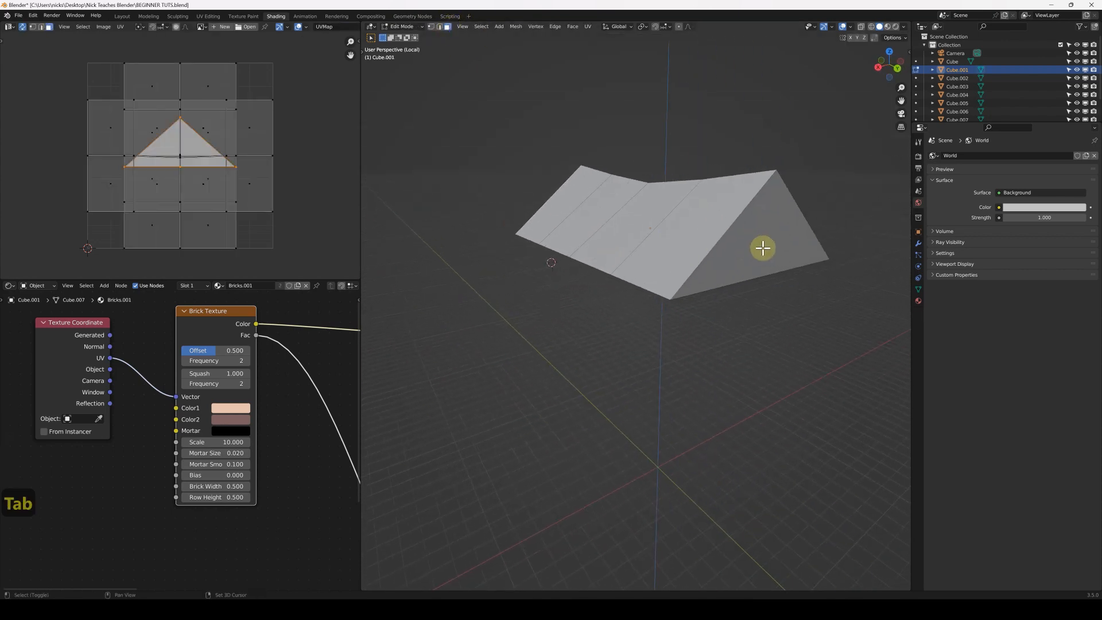
pyautogui.keyDown('shift'); pyautogui.click(763, 248); pyautogui.keyUp('shift')
pyautogui.press('x')
pyautogui.click(757, 251)
# Delete the original roof's underside faces, leave local view and check the open roof on the building
pyautogui.moveTo(753, 248); pyautogui.dragTo(706, 256, button='middle')
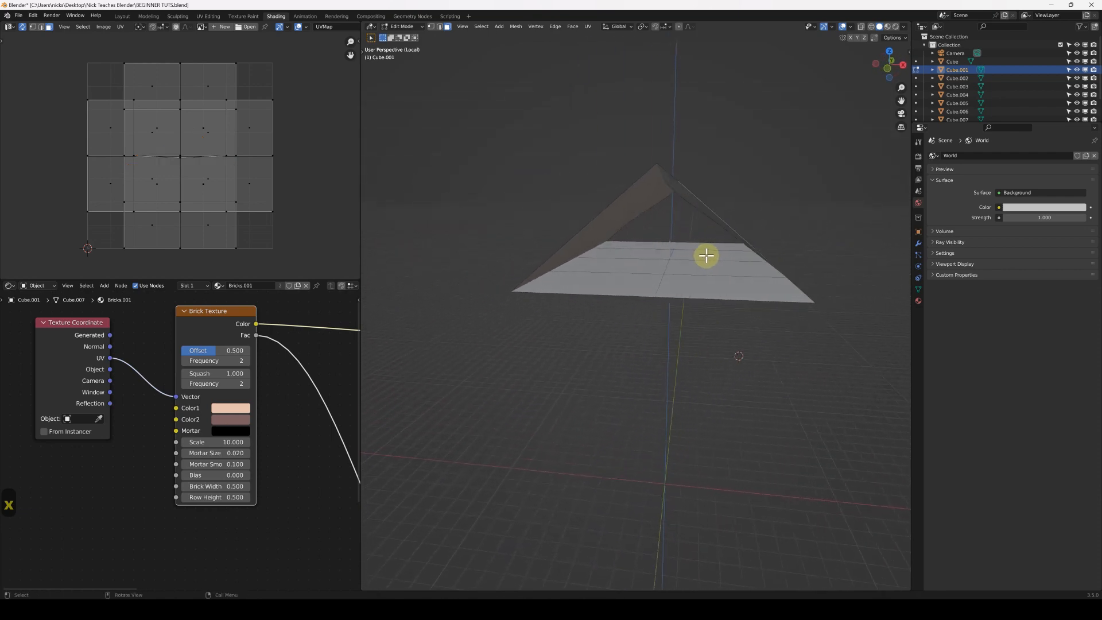
pyautogui.moveTo(682, 306); pyautogui.dragTo(682, 305)
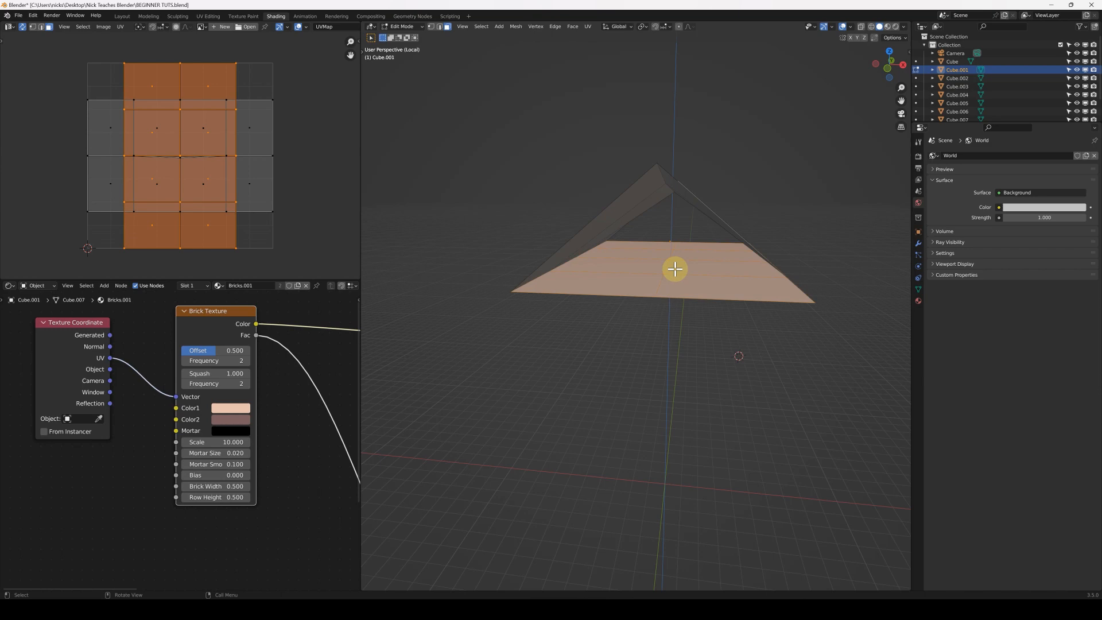
pyautogui.press('x')
pyautogui.click(676, 276)
pyautogui.press('Tab')
pyautogui.moveTo(628, 226); pyautogui.dragTo(600, 216, button='middle')
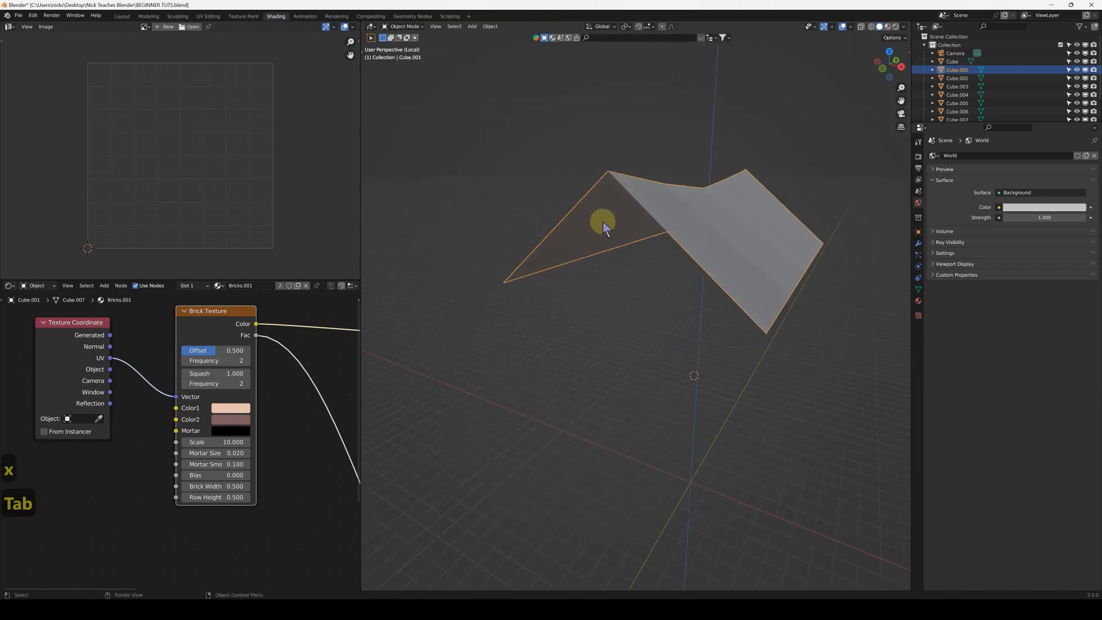
pyautogui.press('/')
pyautogui.moveTo(627, 263); pyautogui.dragTo(686, 314, button='middle')
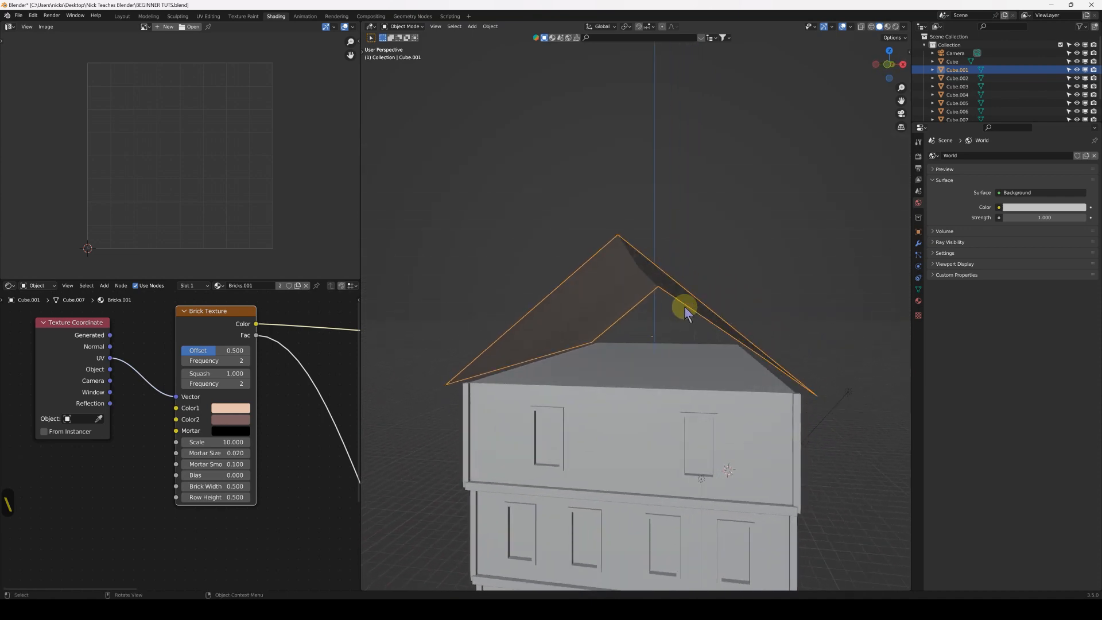
pyautogui.moveTo(683, 313); pyautogui.dragTo(663, 326, button='middle')
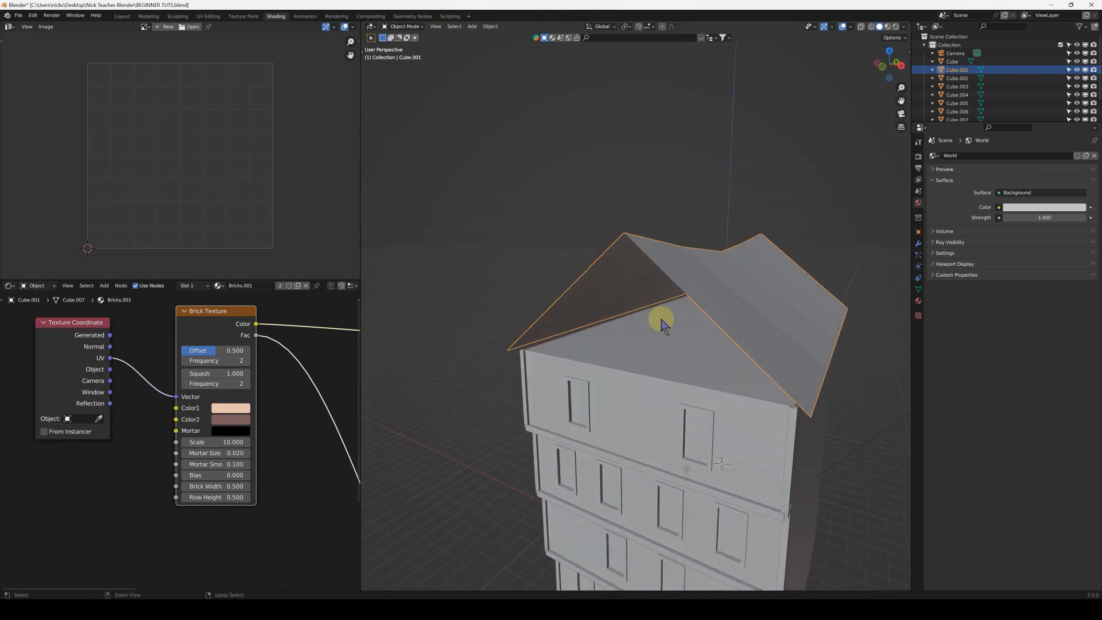
# Undo the deletion of the original roof's gable and underside faces
pyautogui.hotkey('ctrl', 'z')
pyautogui.hotkey('ctrl', 'z')
pyautogui.hotkey('ctrl', 'z')
pyautogui.hotkey('ctrl', 'z')
pyautogui.hotkey('ctrl', 'z')
pyautogui.hotkey('ctrl', 'z')
pyautogui.hotkey('ctrl', 'z')
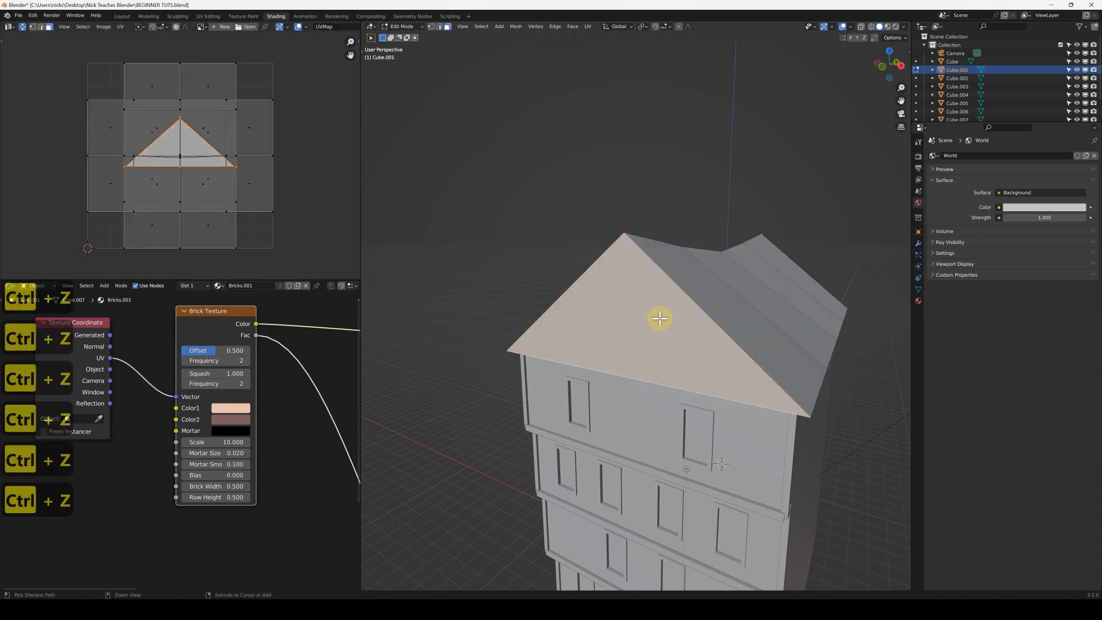
pyautogui.hotkey('ctrl', 'z')
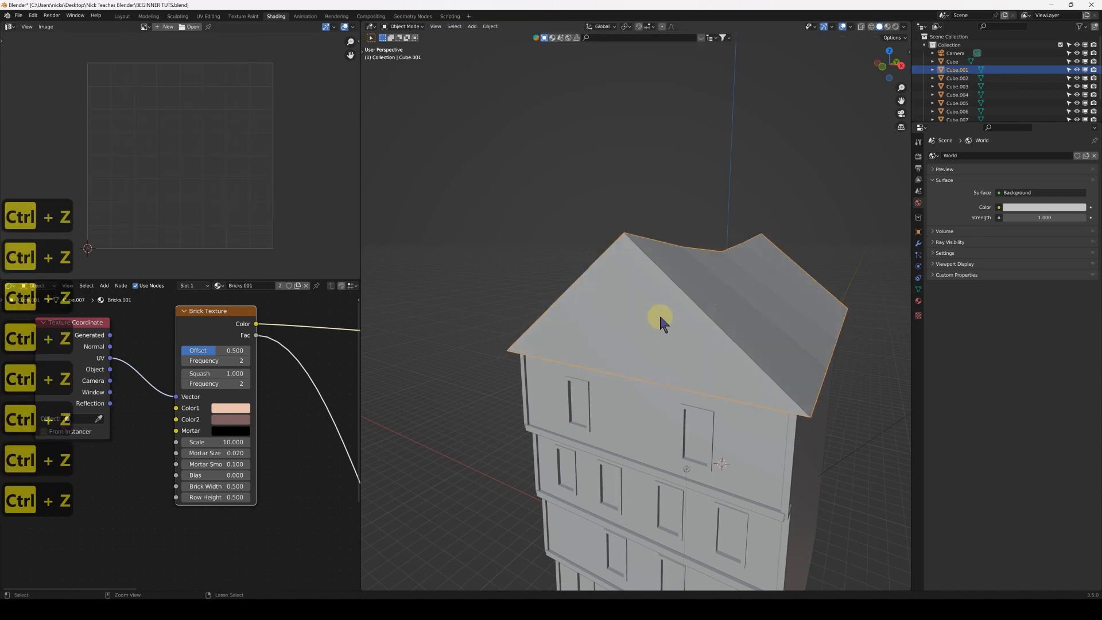
# Select the separated roof slopes object and try lifting it along the Z axis
pyautogui.click(730, 297)
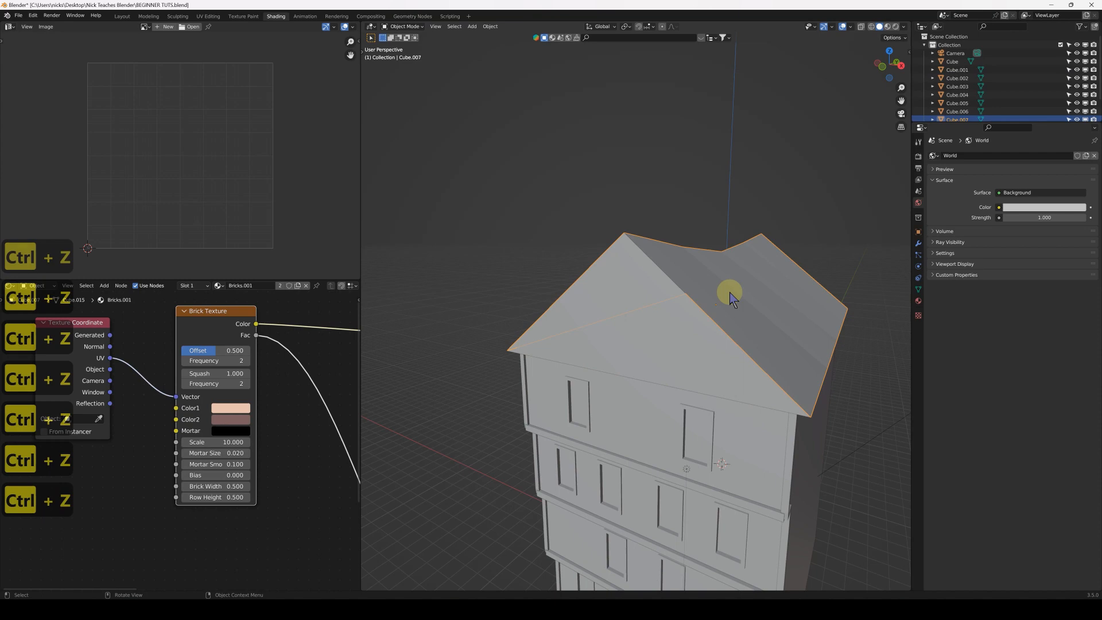
pyautogui.press('g')
pyautogui.press('z')
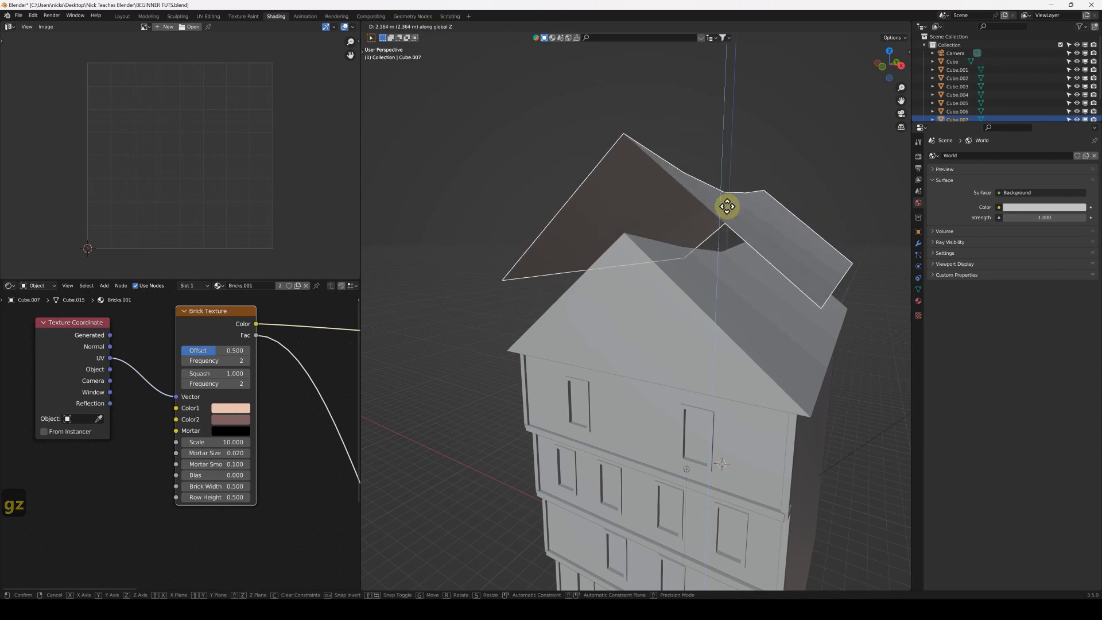
pyautogui.rightClick(720, 263)
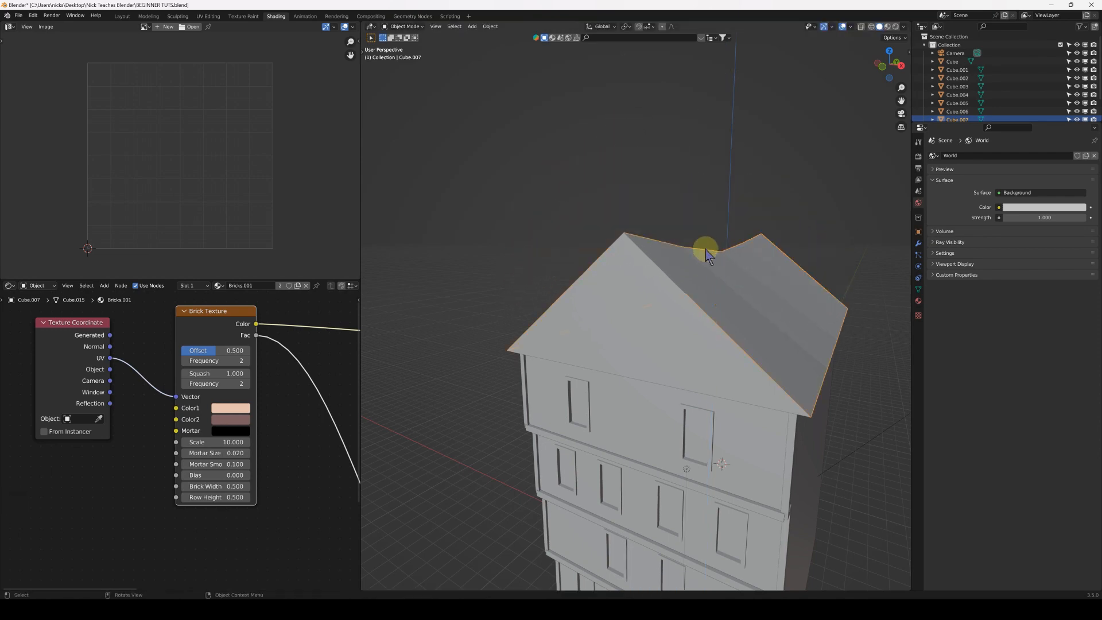
# Isolate the separated roof slopes in local view, give them a Solidify modifier 0.319 m thick, and return to the full scene
pyautogui.press('KP_Divide')
pyautogui.moveTo(636, 335); pyautogui.dragTo(693, 293, button='middle')
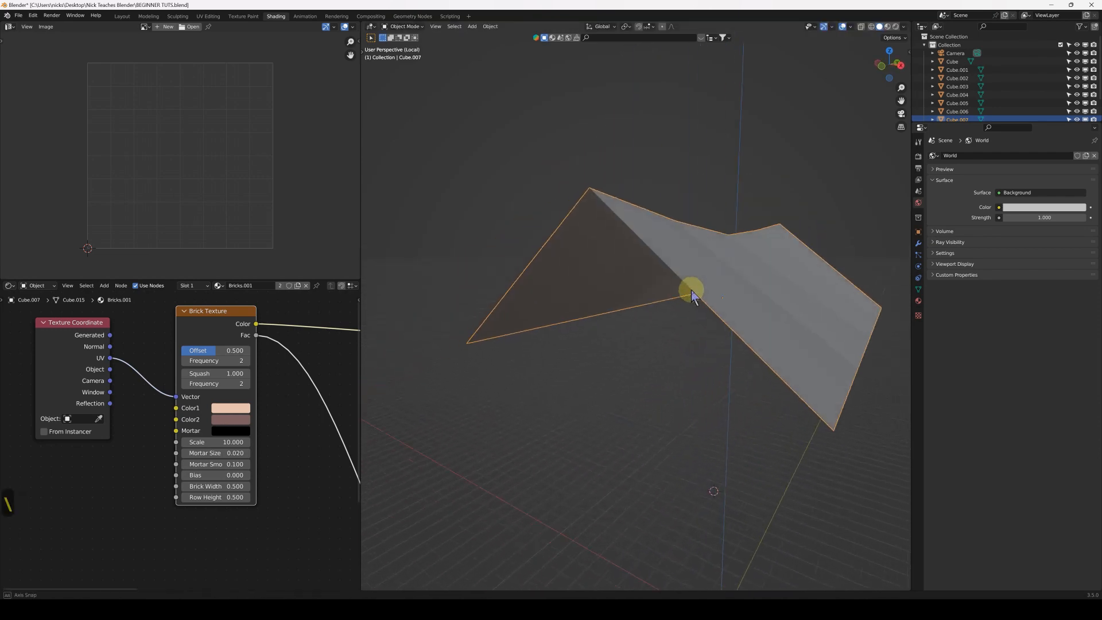
pyautogui.click(918, 243)
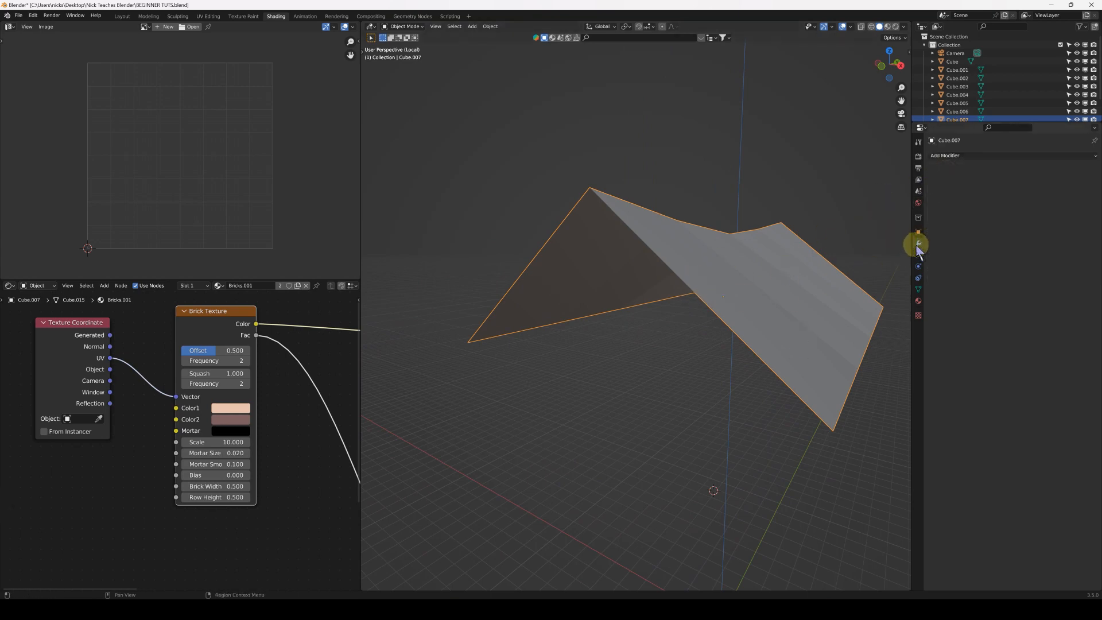
pyautogui.click(968, 163)
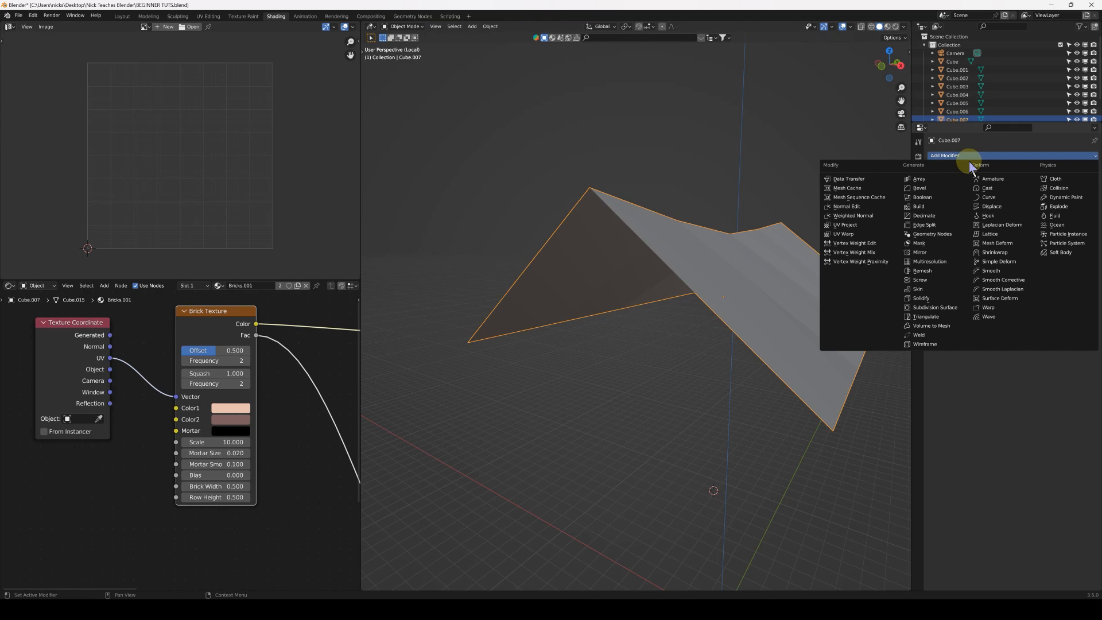
pyautogui.click(926, 298)
pyautogui.moveTo(650, 268); pyautogui.dragTo(740, 265, button='middle')
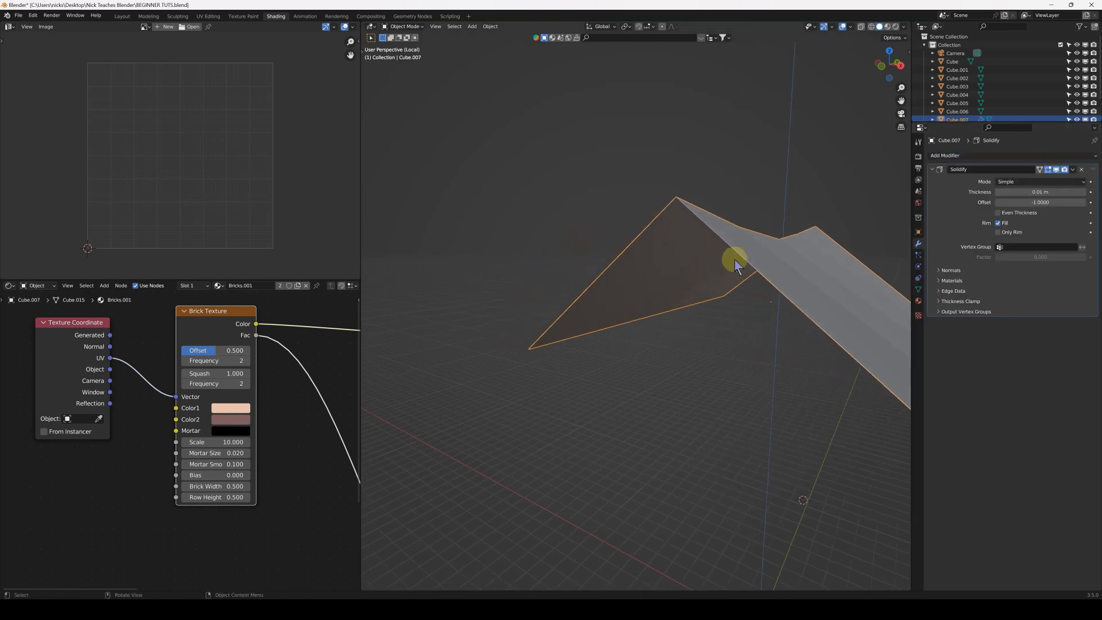
pyautogui.moveTo(686, 241); pyautogui.dragTo(709, 258, button='middle')
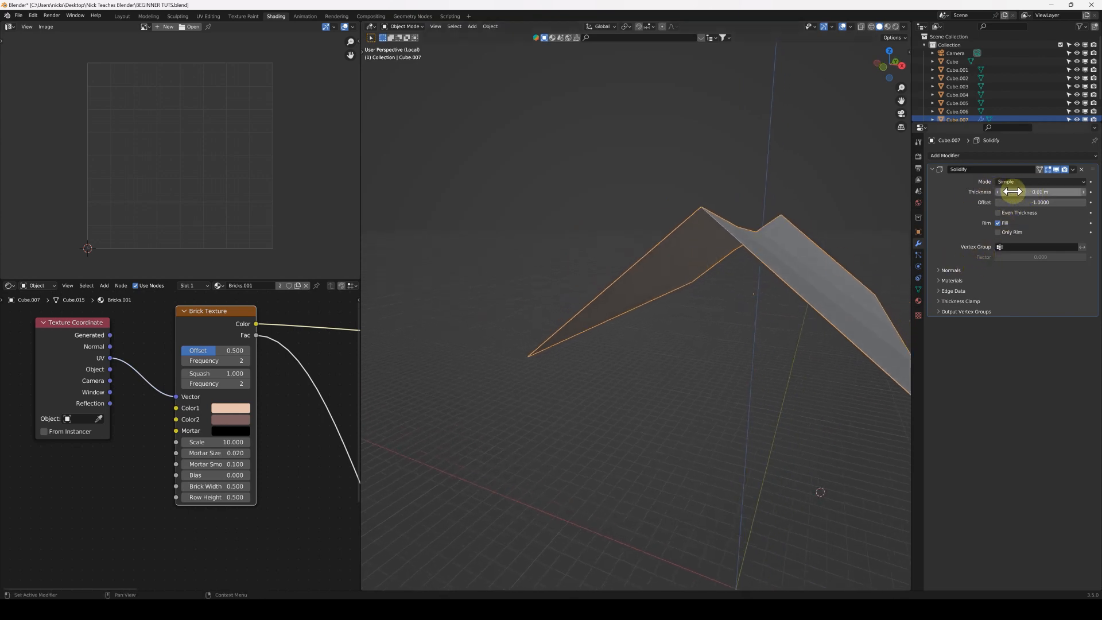
pyautogui.moveTo(1017, 190); pyautogui.dragTo(1040, 190)
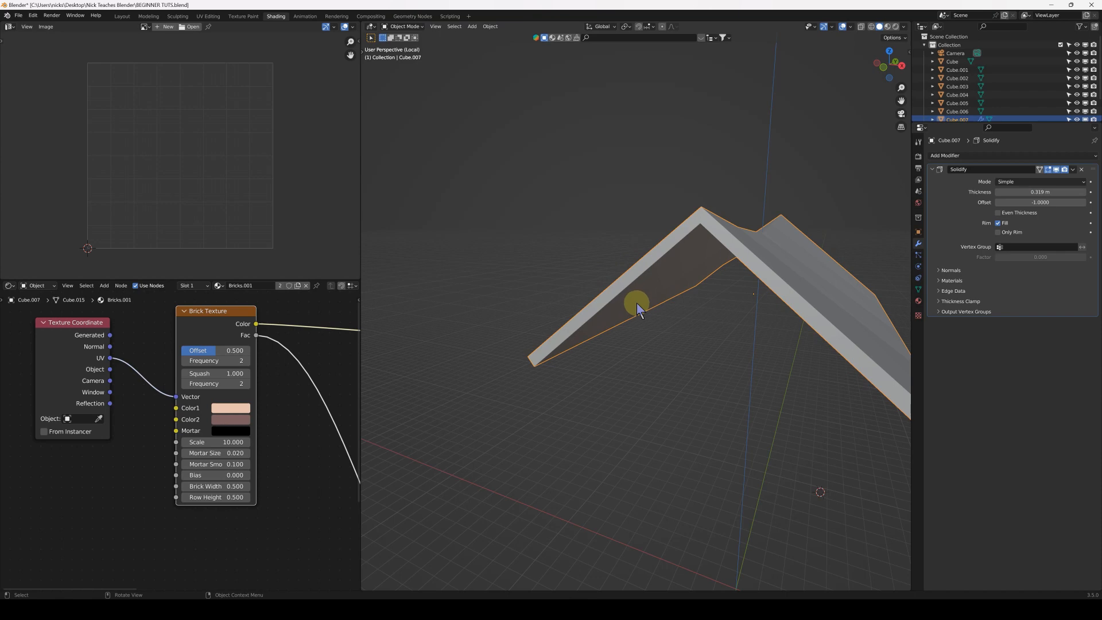
pyautogui.press('/')
# Scale the thickened roof slopes along the Y axis by about 1.07 so they overhang the gable ends
pyautogui.moveTo(682, 378); pyautogui.dragTo(789, 210, button='middle')
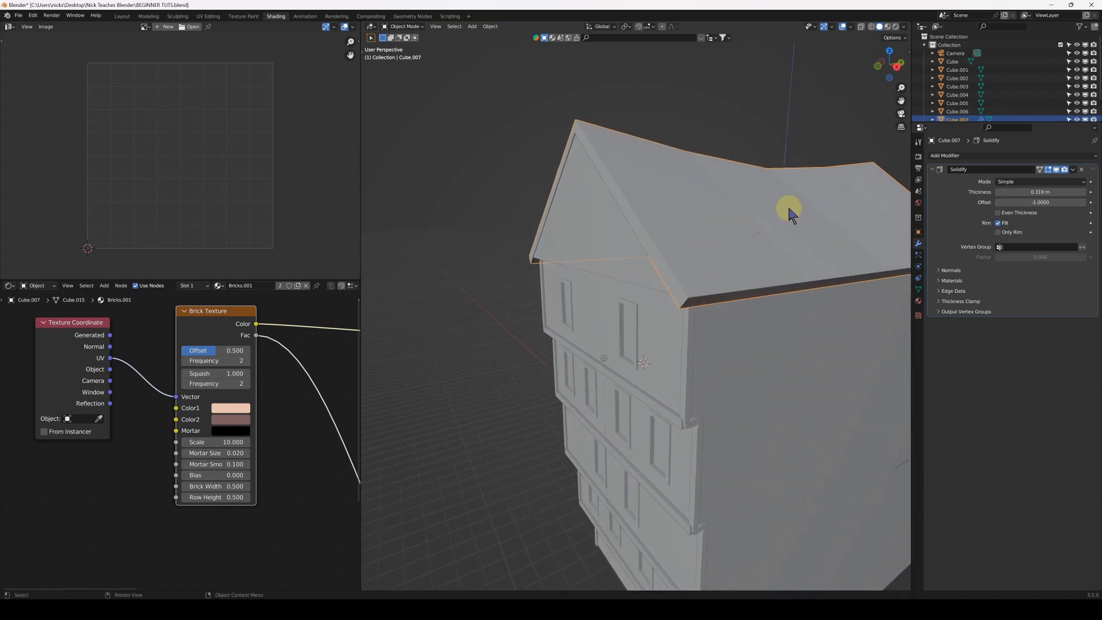
pyautogui.click(751, 215)
pyautogui.press('s')
pyautogui.press('y')
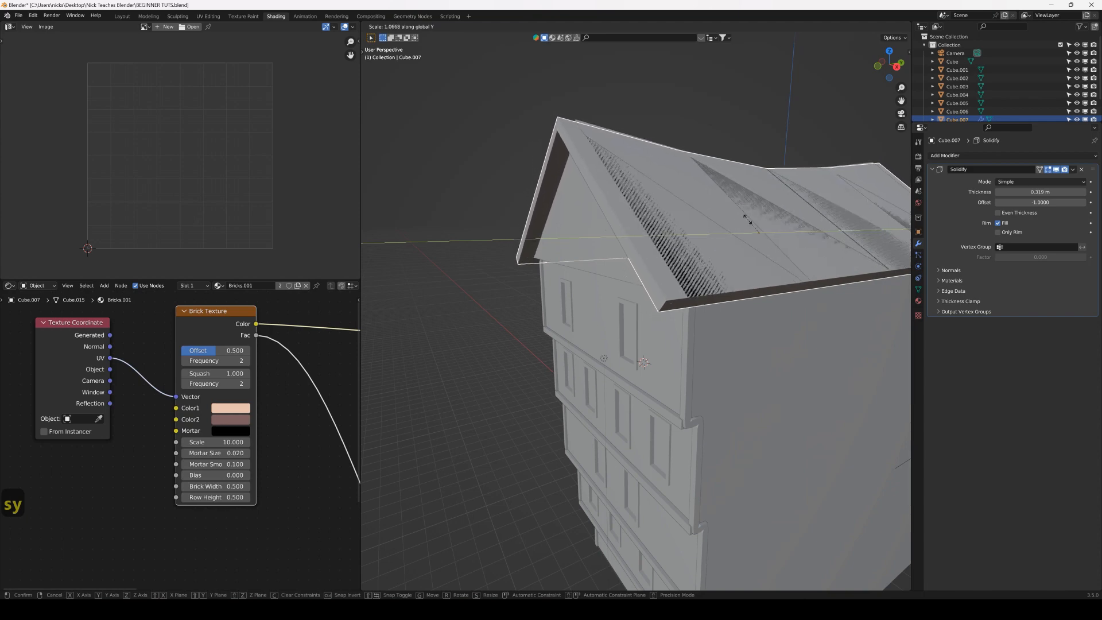
pyautogui.click(746, 219)
# Raise the thickened roof slopes about 0.05 m along the Z axis to clear the original roof surface
pyautogui.moveTo(696, 238); pyautogui.dragTo(729, 258, button='middle')
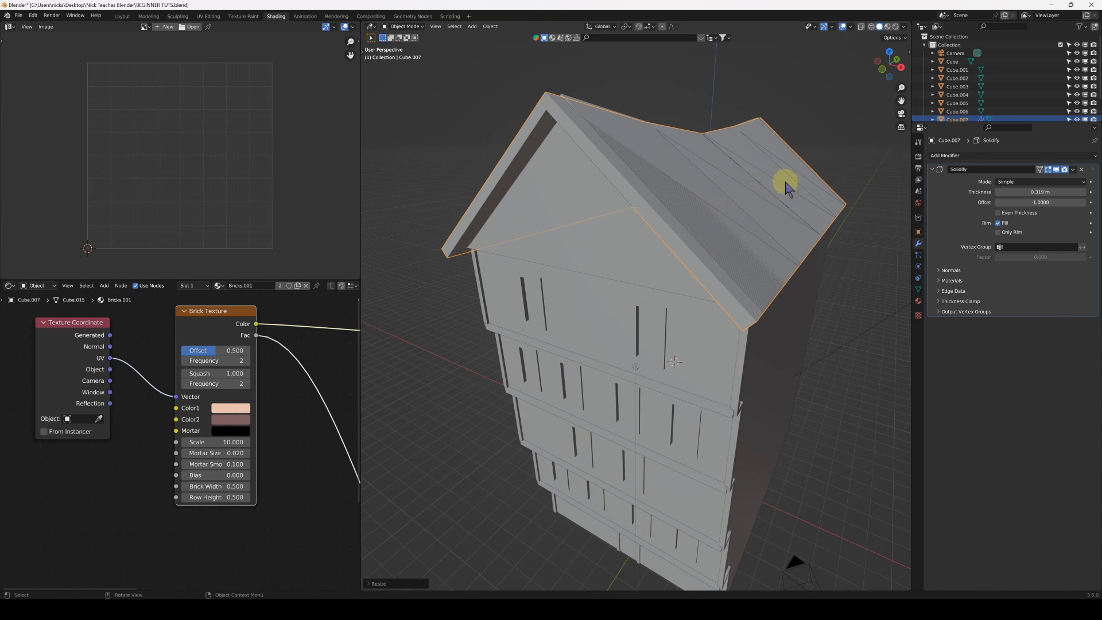
pyautogui.press('g')
pyautogui.press('z')
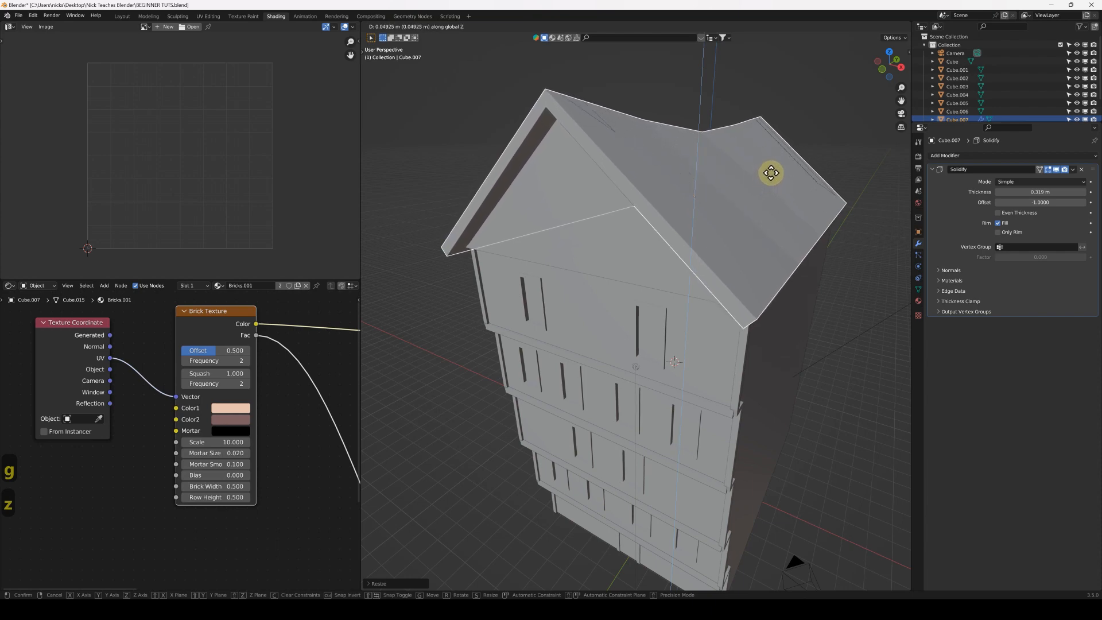
pyautogui.click(771, 170)
# Switch the viewport to rendered shading and examine the thickened tile roof on the textured building
pyautogui.moveTo(709, 182); pyautogui.dragTo(618, 208, button='middle')
pyautogui.scroll(-3, 617, 209)
pyautogui.moveTo(613, 259); pyautogui.dragTo(709, 215, button='middle')
pyautogui.click(798, 182)
pyautogui.click(895, 27)
pyautogui.moveTo(649, 321)
pyautogui.mouseDown(button='middle')
pyautogui.moveTo(622, 307)
pyautogui.moveTo(597, 312)
pyautogui.moveTo(676, 311)
pyautogui.moveTo(684, 284)
pyautogui.moveTo(640, 308)
pyautogui.moveTo(671, 286)
pyautogui.moveTo(646, 285)
pyautogui.moveTo(709, 288)
pyautogui.moveTo(698, 288)
pyautogui.moveTo(716, 256)
pyautogui.moveTo(705, 265)
pyautogui.moveTo(733, 247)
pyautogui.moveTo(605, 558)
pyautogui.moveTo(635, 415)
pyautogui.moveTo(654, 418)
pyautogui.moveTo(650, 391)
pyautogui.mouseUp(button='middle')
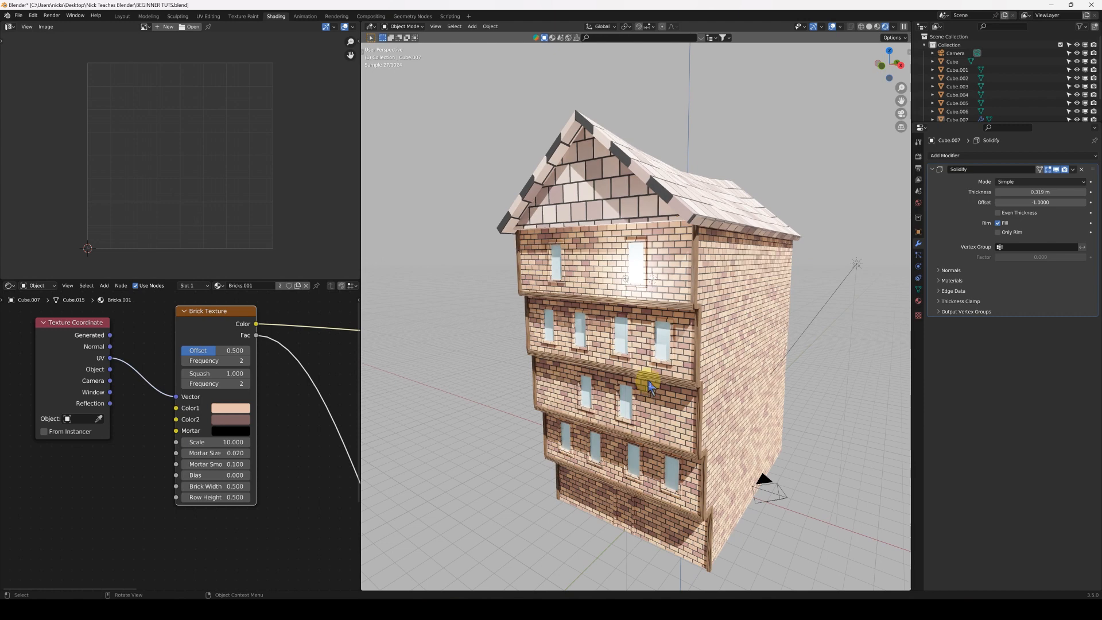